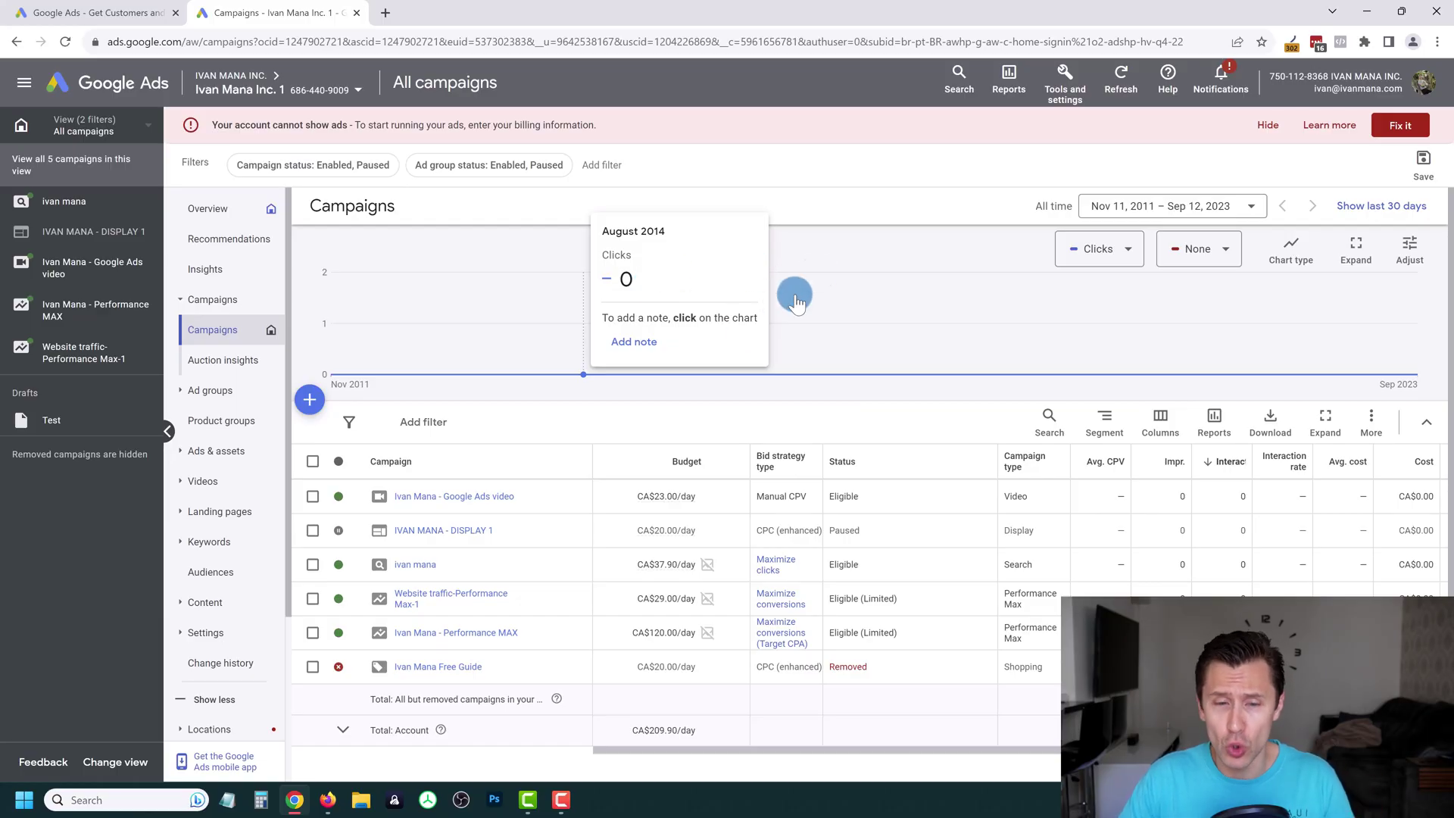
From the Google Ads Tools and settings menu, open Google Merchant Center in a new tab.
left_click(1069, 81)
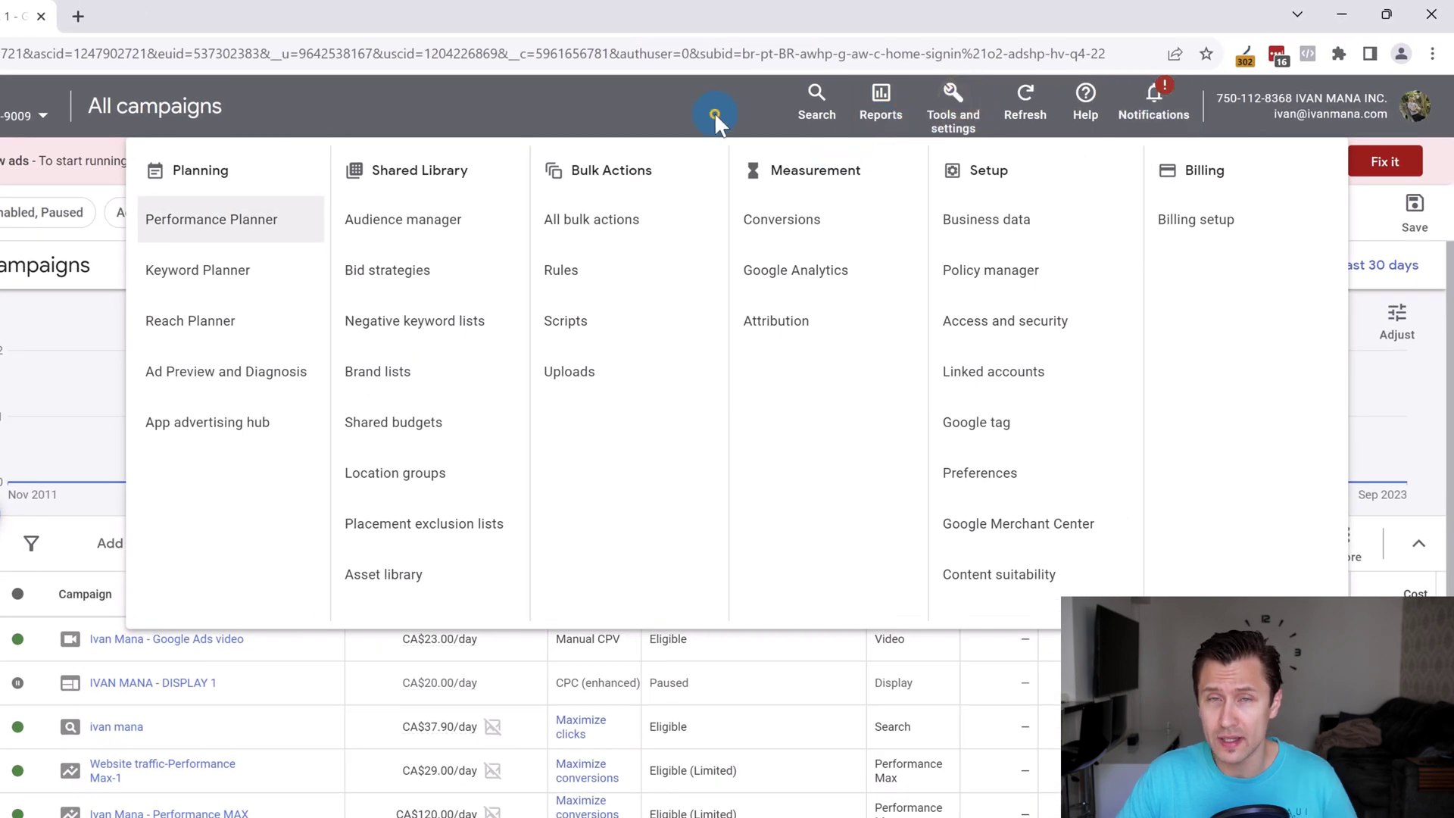
left_click(715, 118)
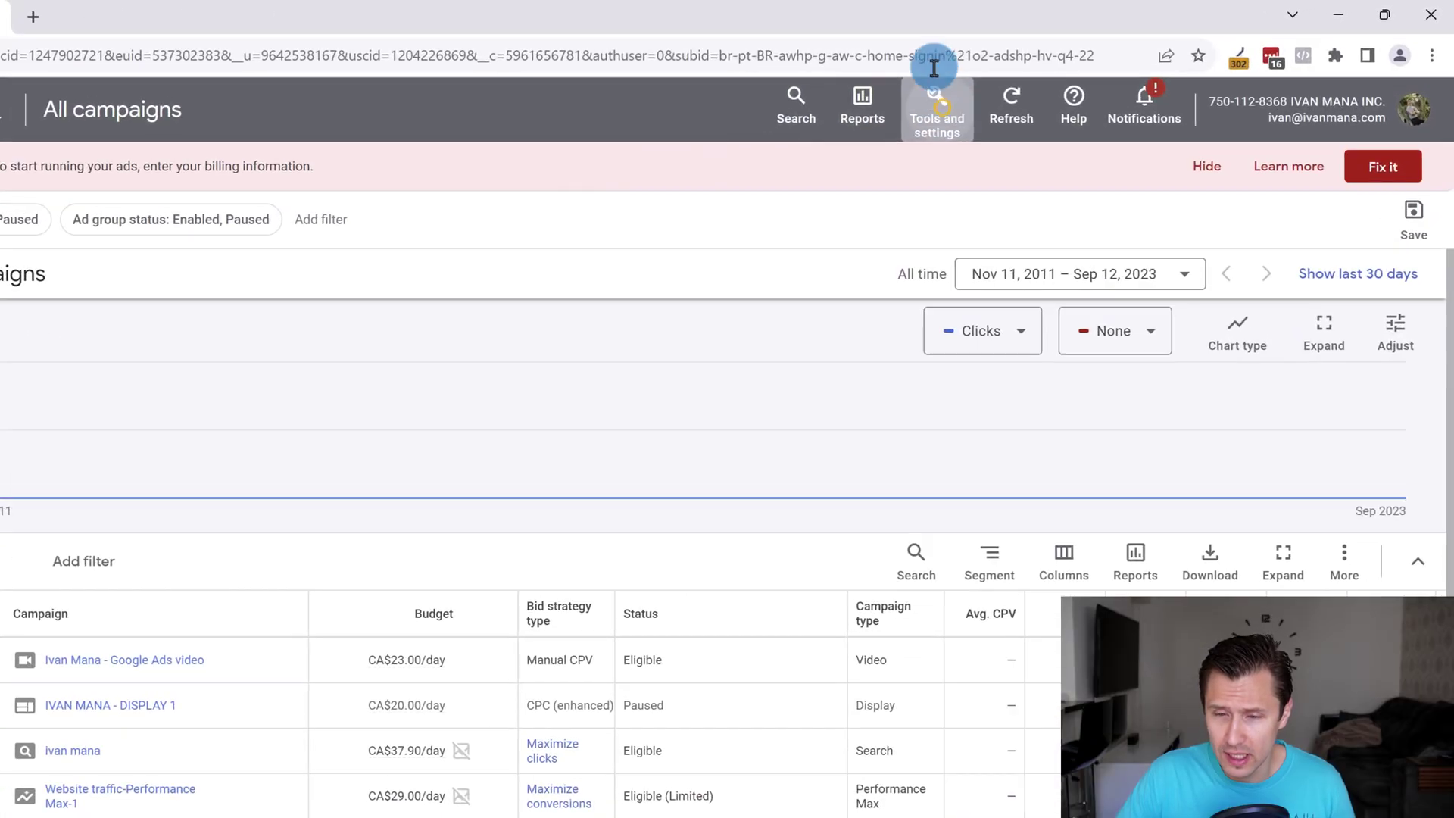
left_click(1015, 103)
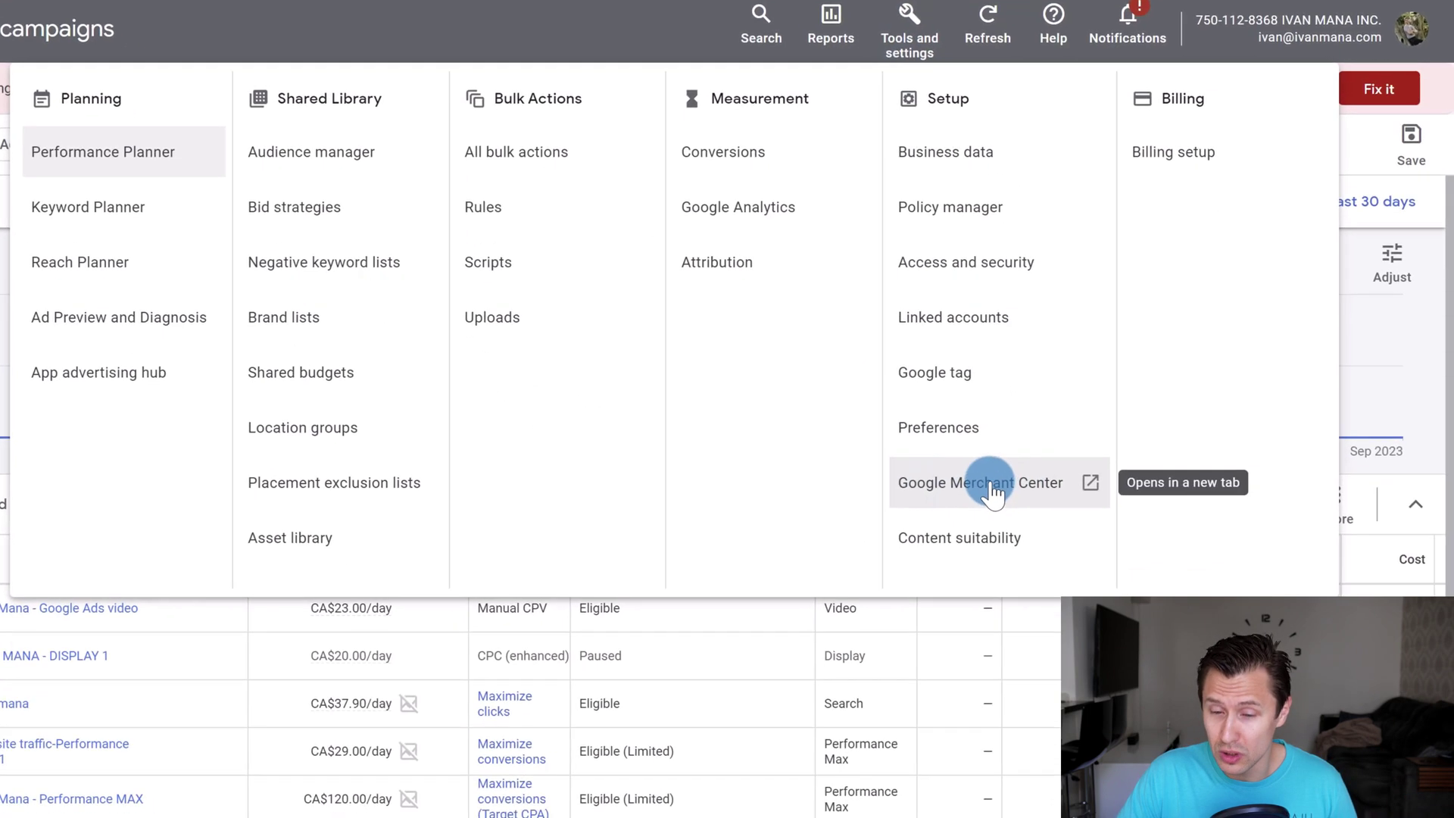
left_click(992, 488)
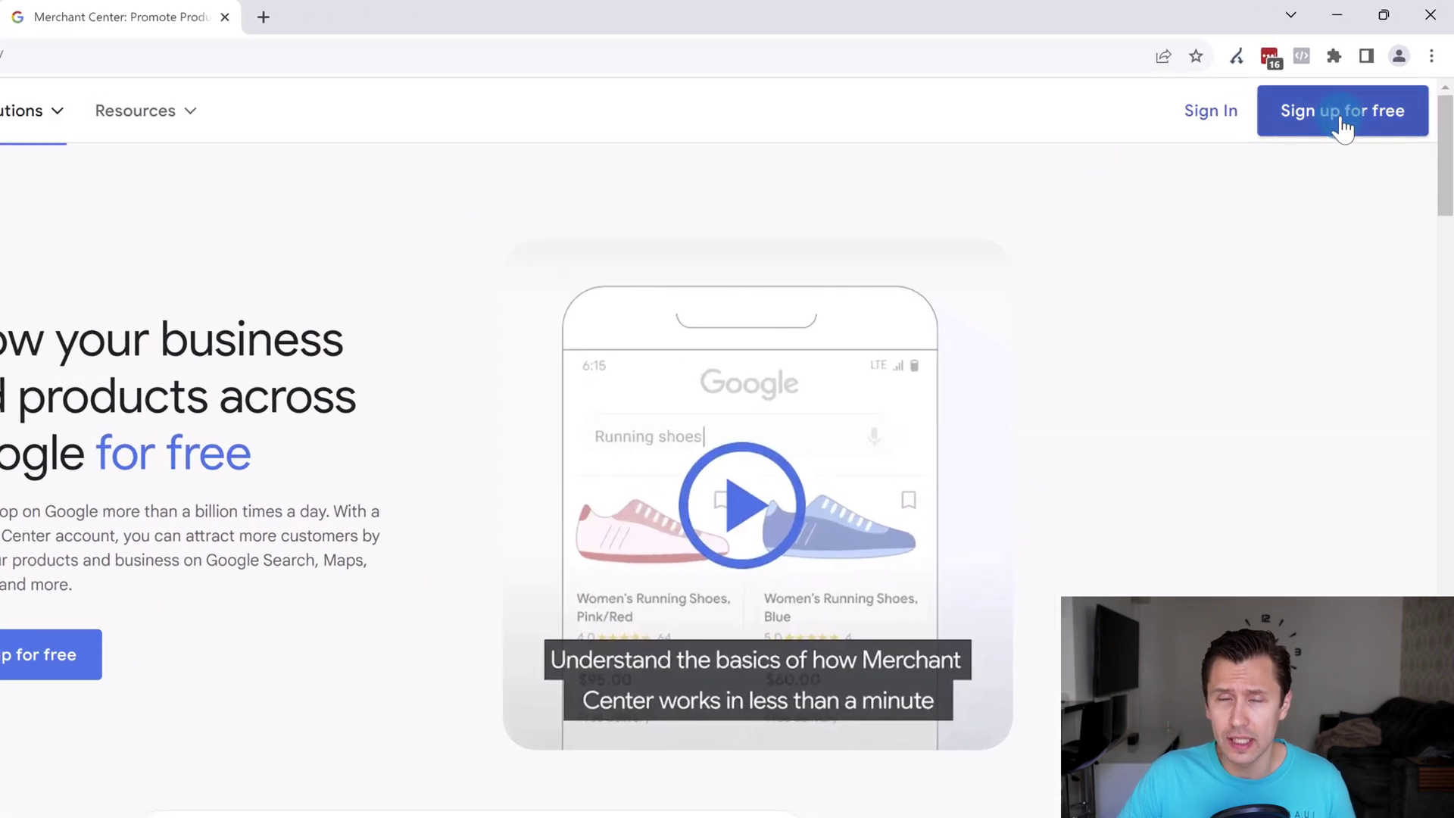
Start the free sign-up: sells online at the store's website URL, no brick-and-mortar store.
left_click(1339, 118)
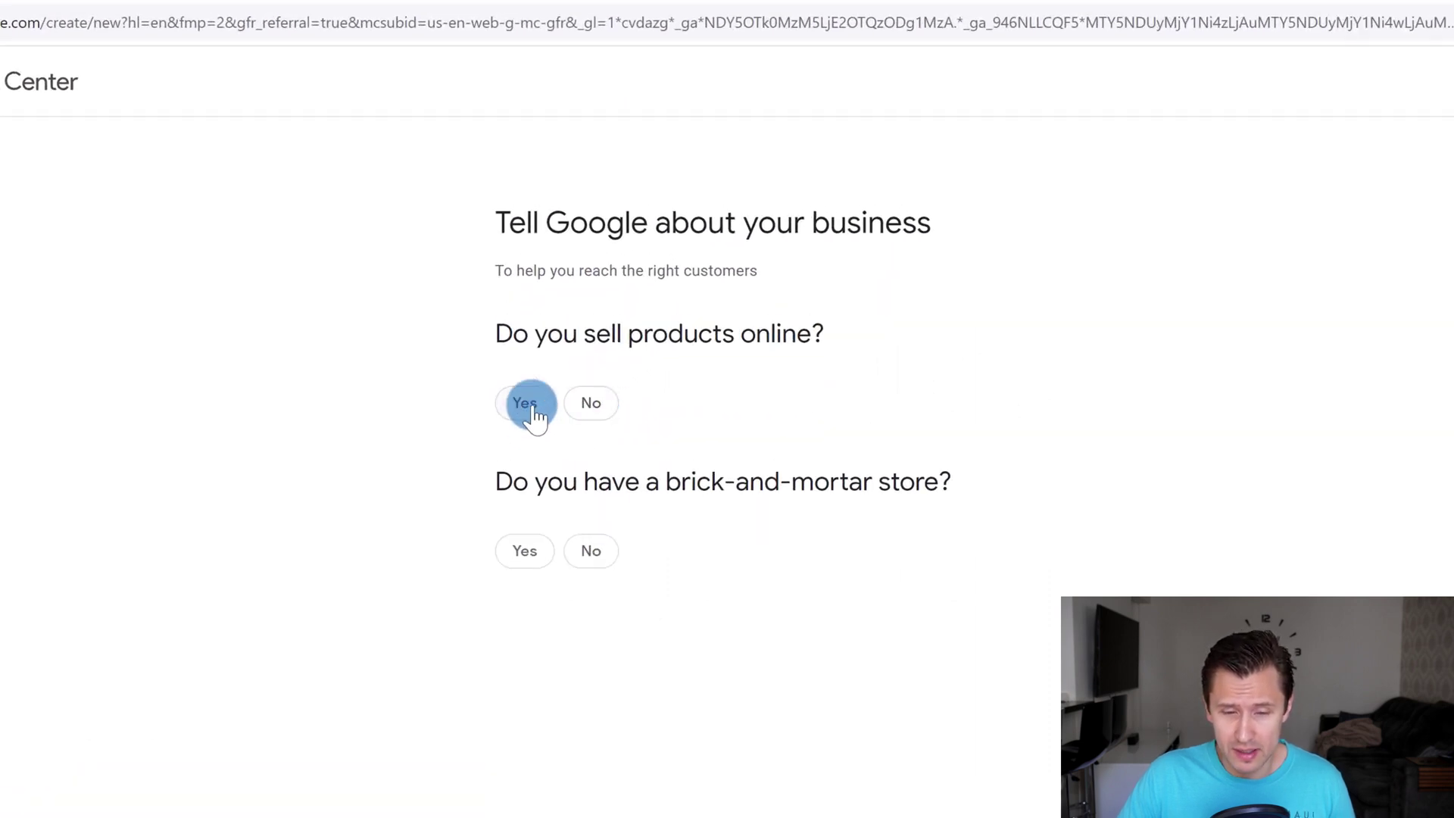
left_click(533, 409)
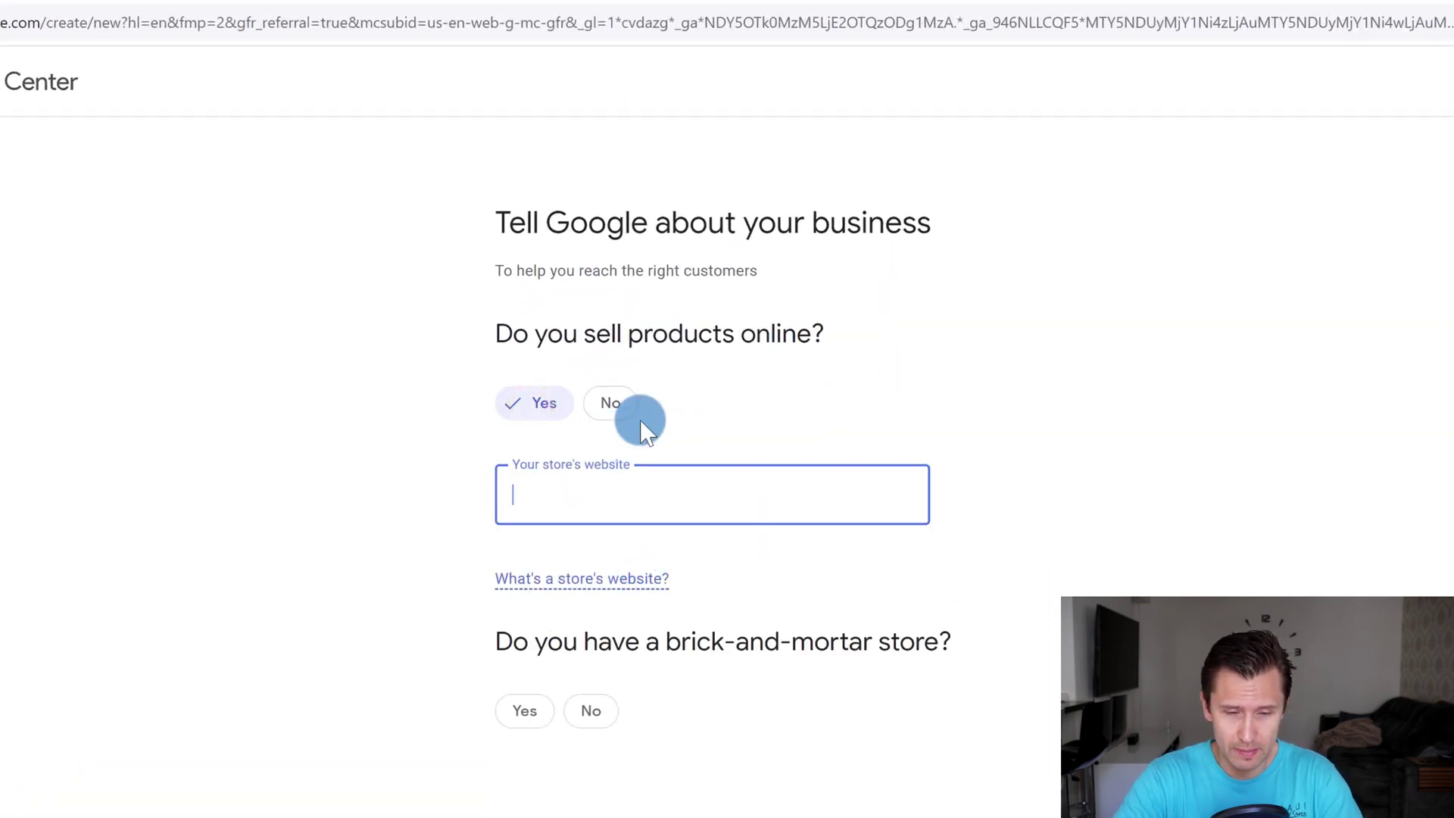
type("https://")
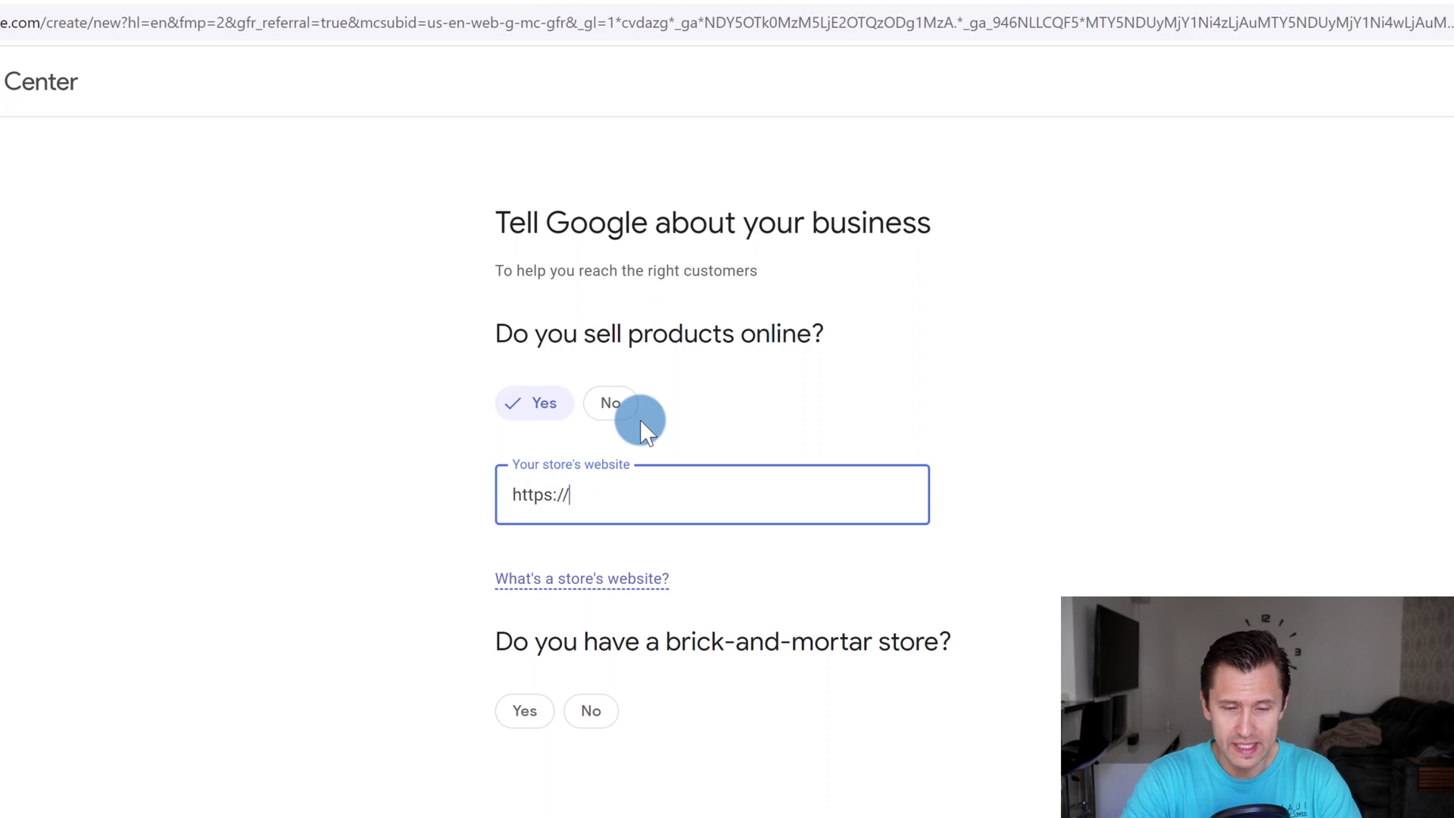
type("www.ivanmana.com")
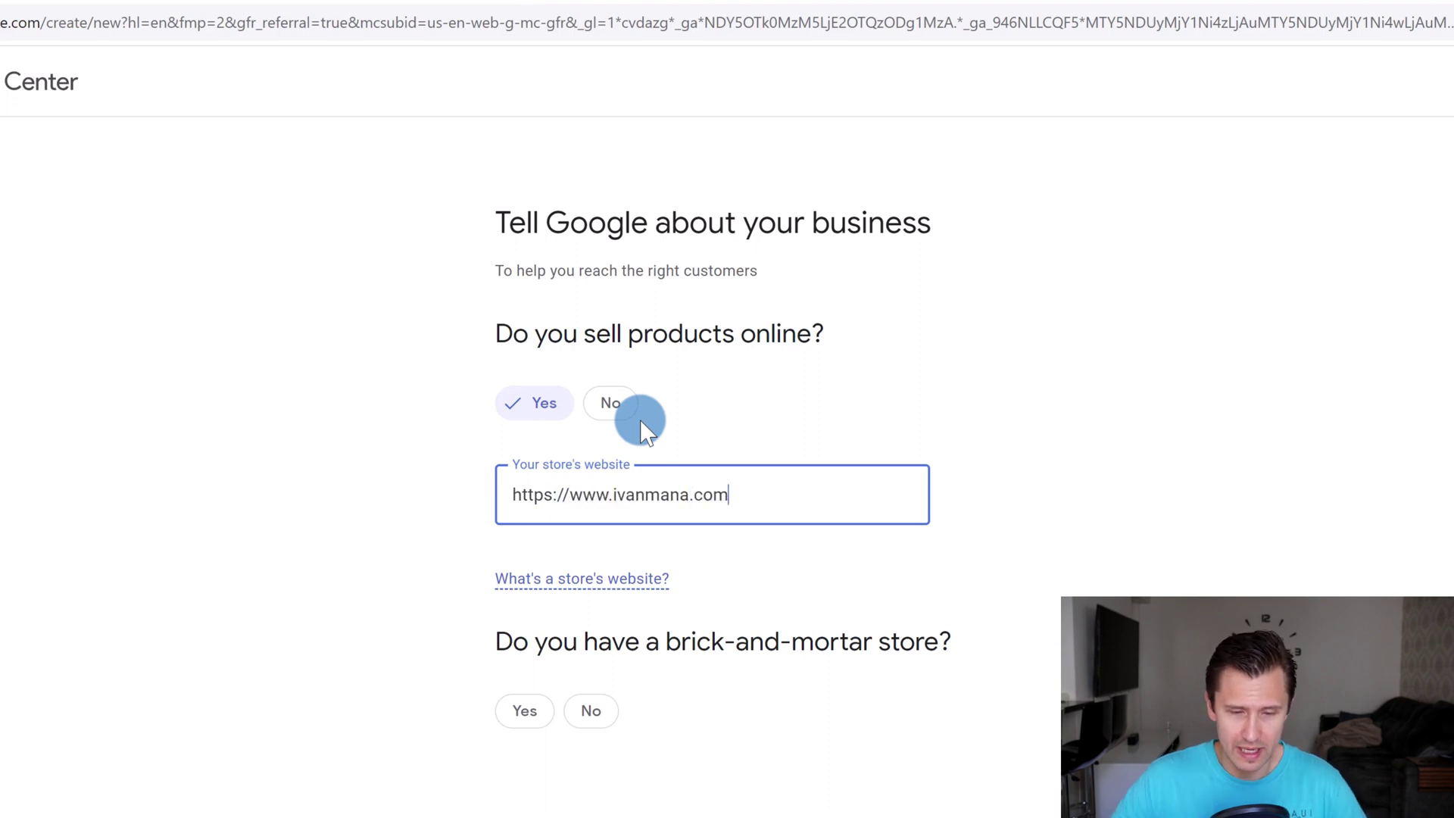
left_click(598, 721)
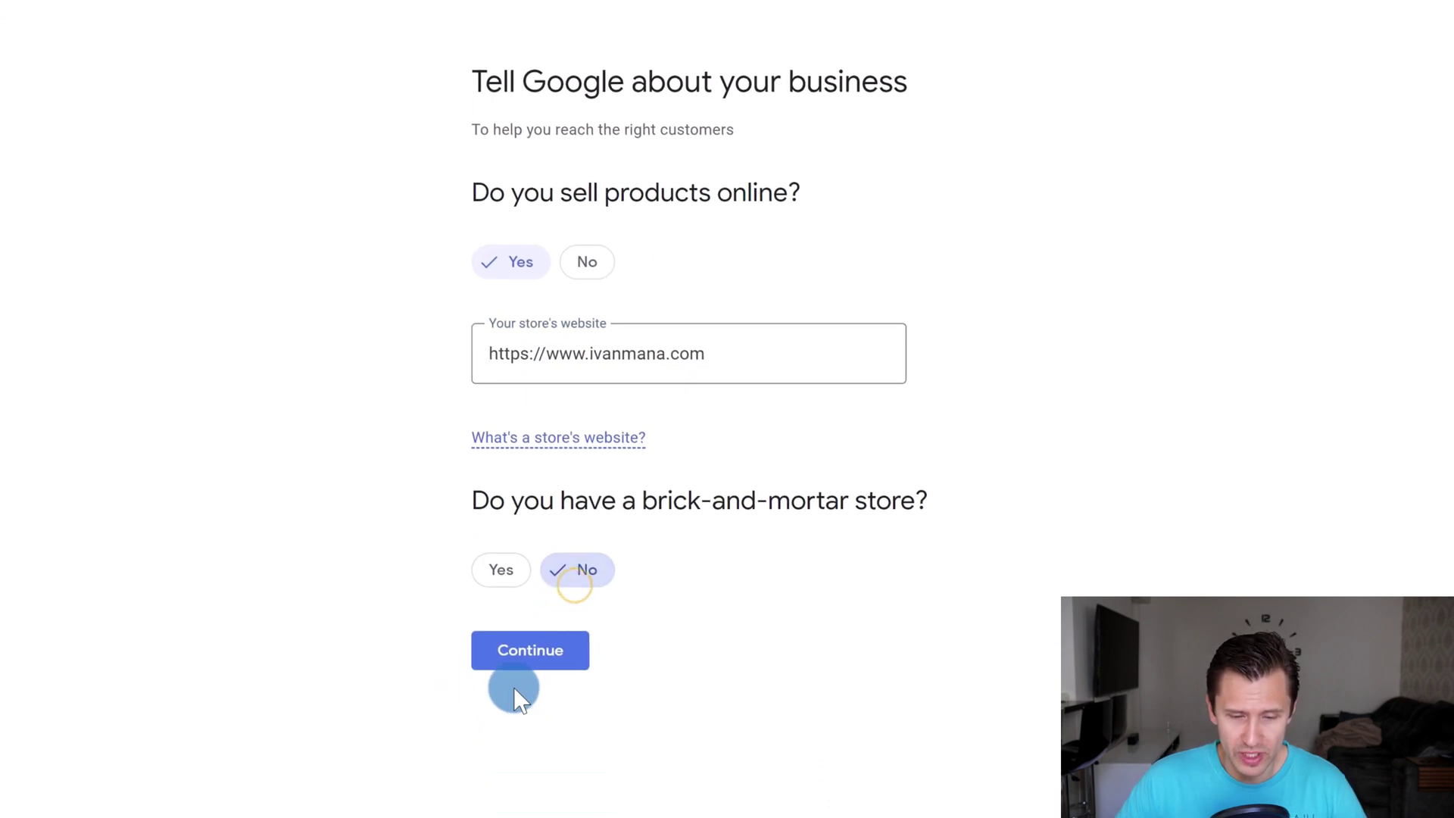
left_click(514, 672)
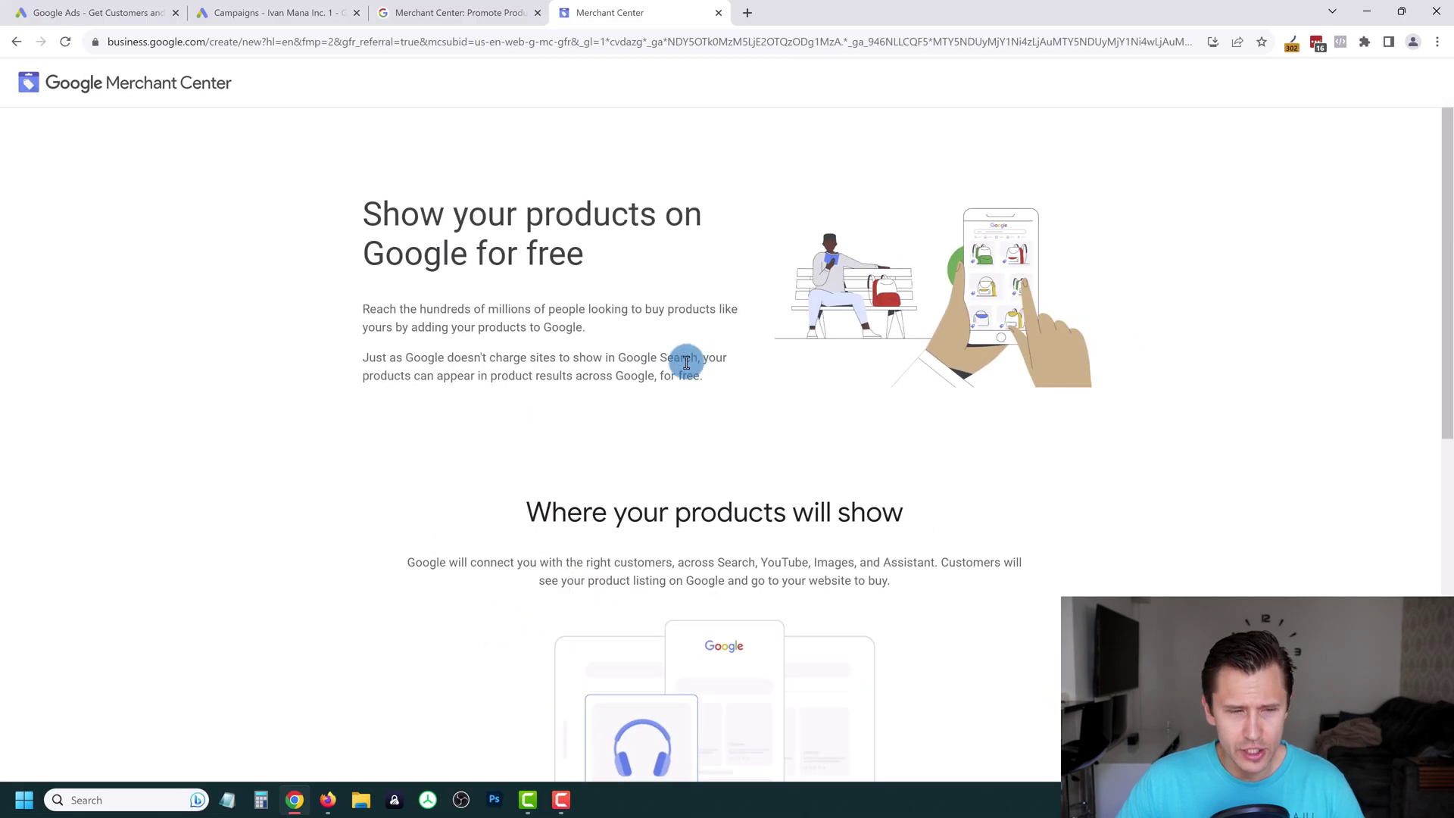
scroll(625, 325, "down", 3)
scroll(626, 326, "down", 5)
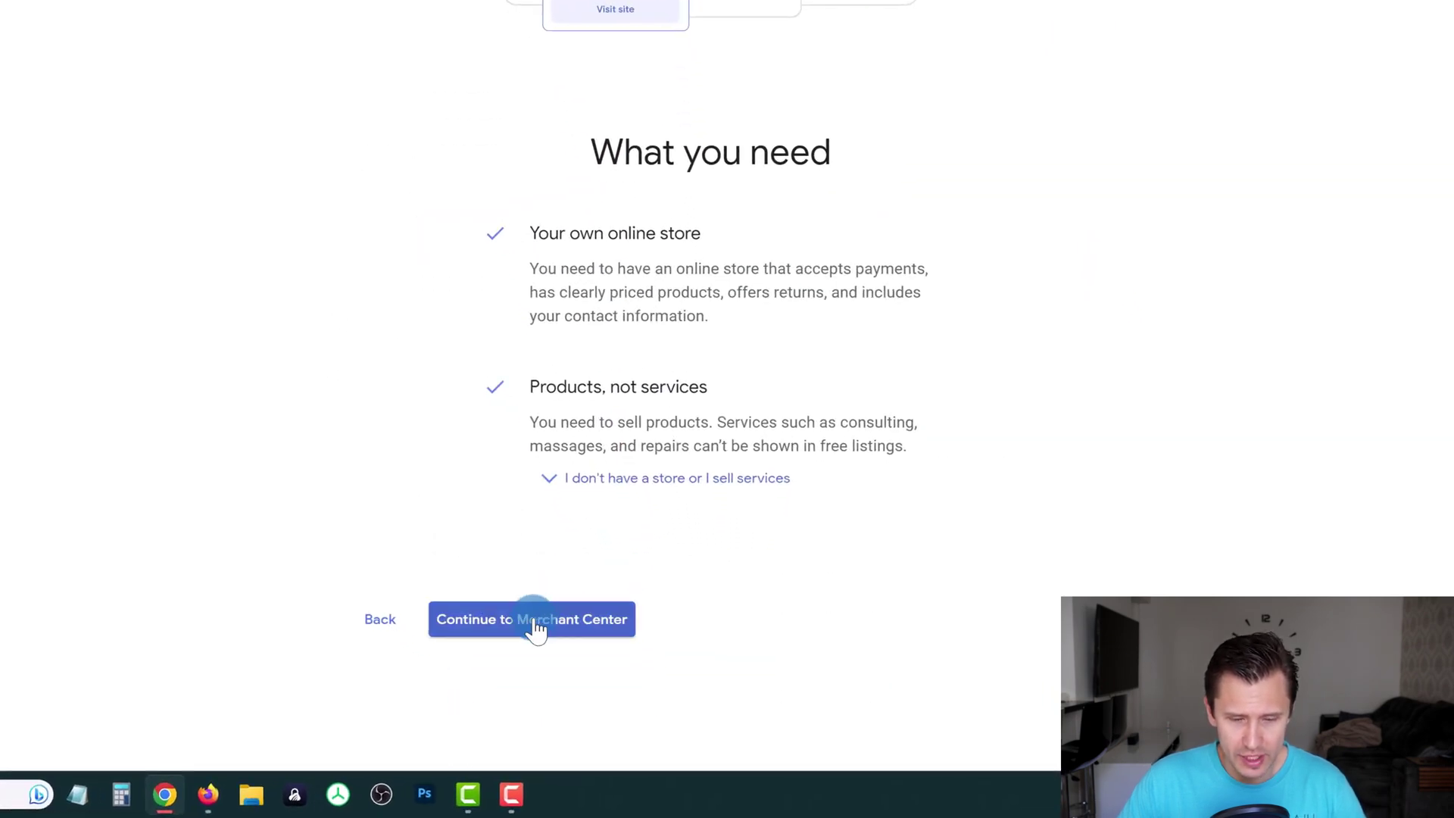
left_click(534, 621)
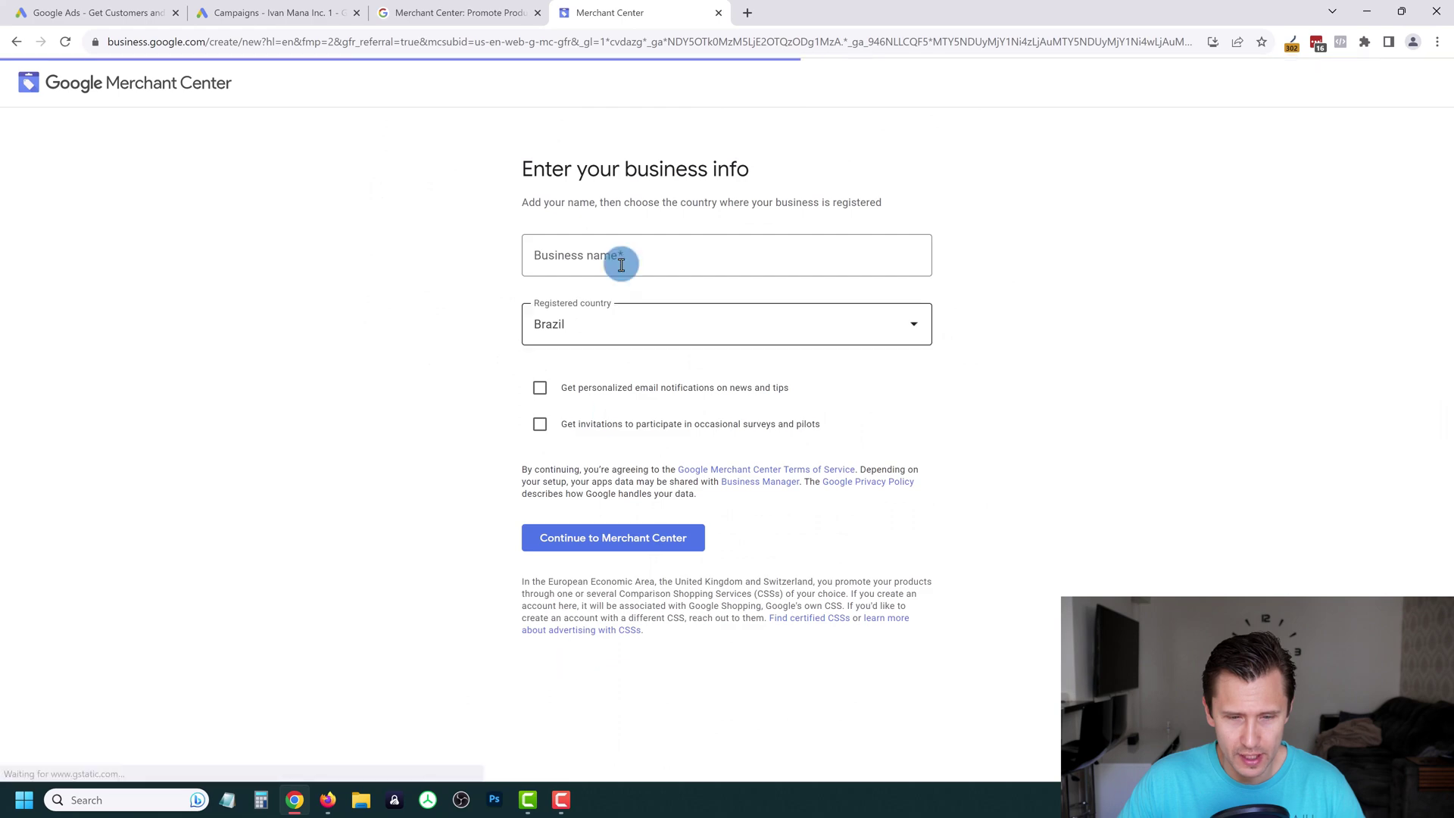
Fill in the business name, choose Canada as registered country, and continue to Merchant Center.
left_click(611, 254)
type("Ivan Mana")
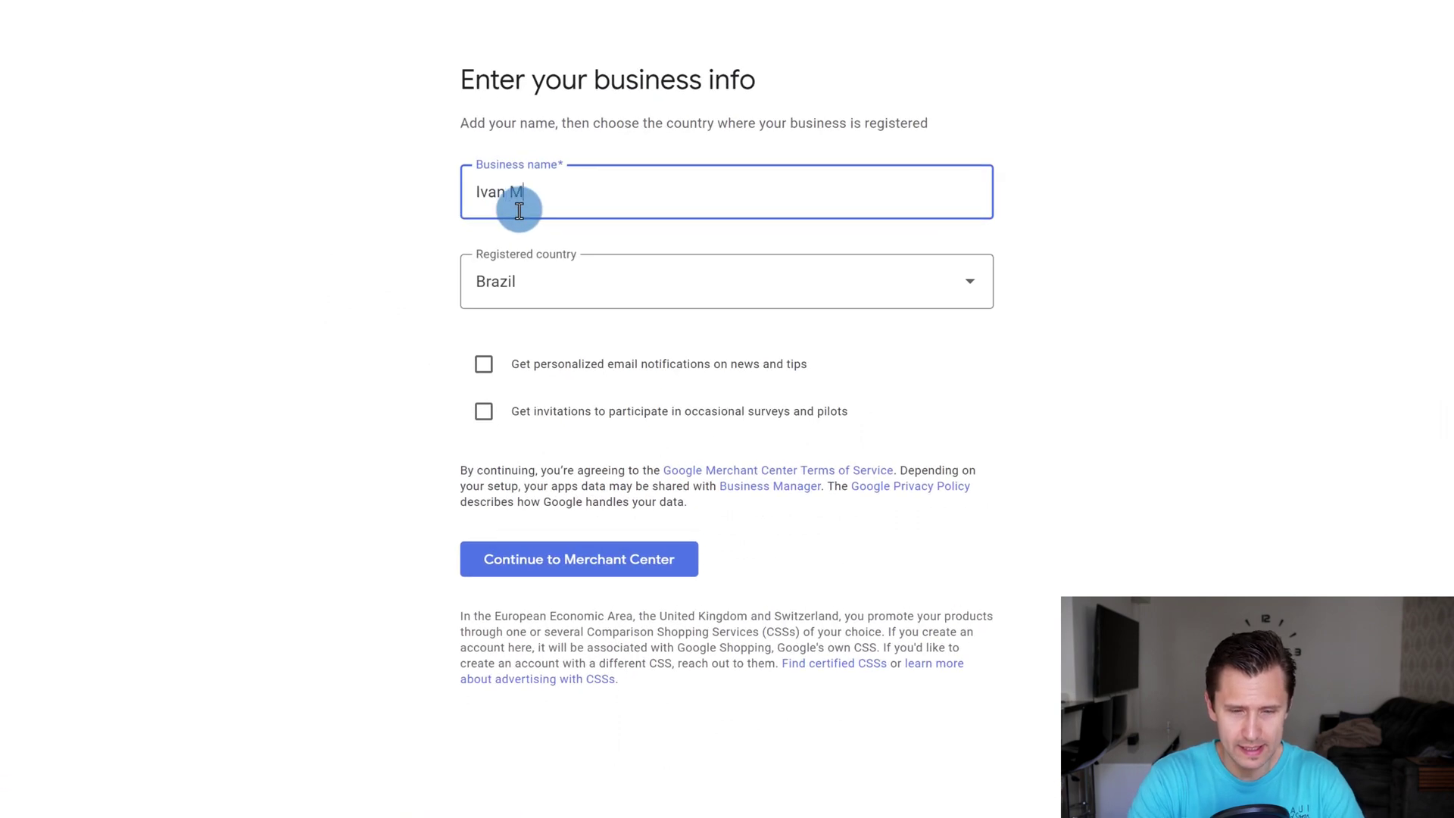
left_click(558, 269)
scroll(594, 558, "down", 4)
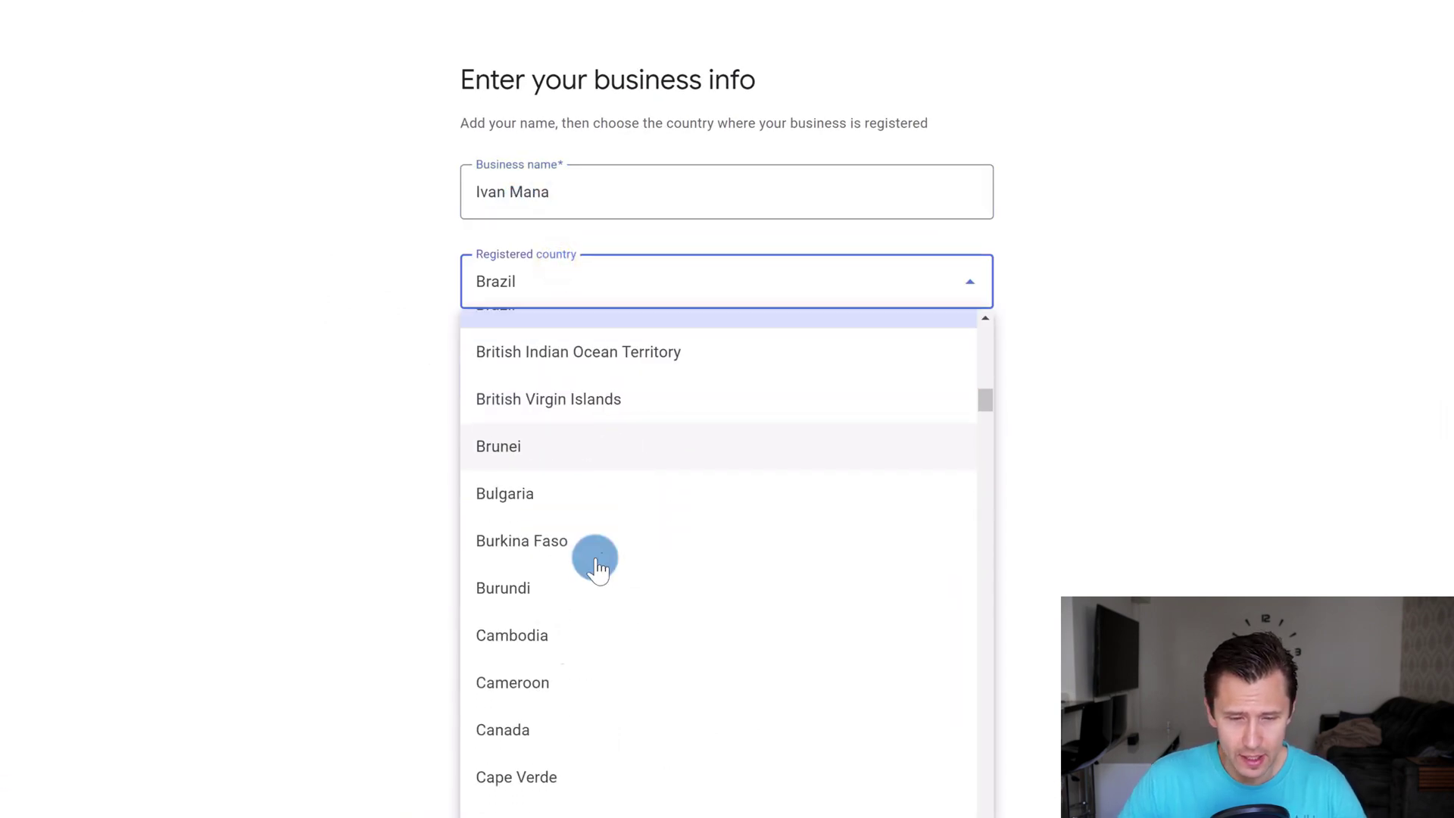
left_click(514, 703)
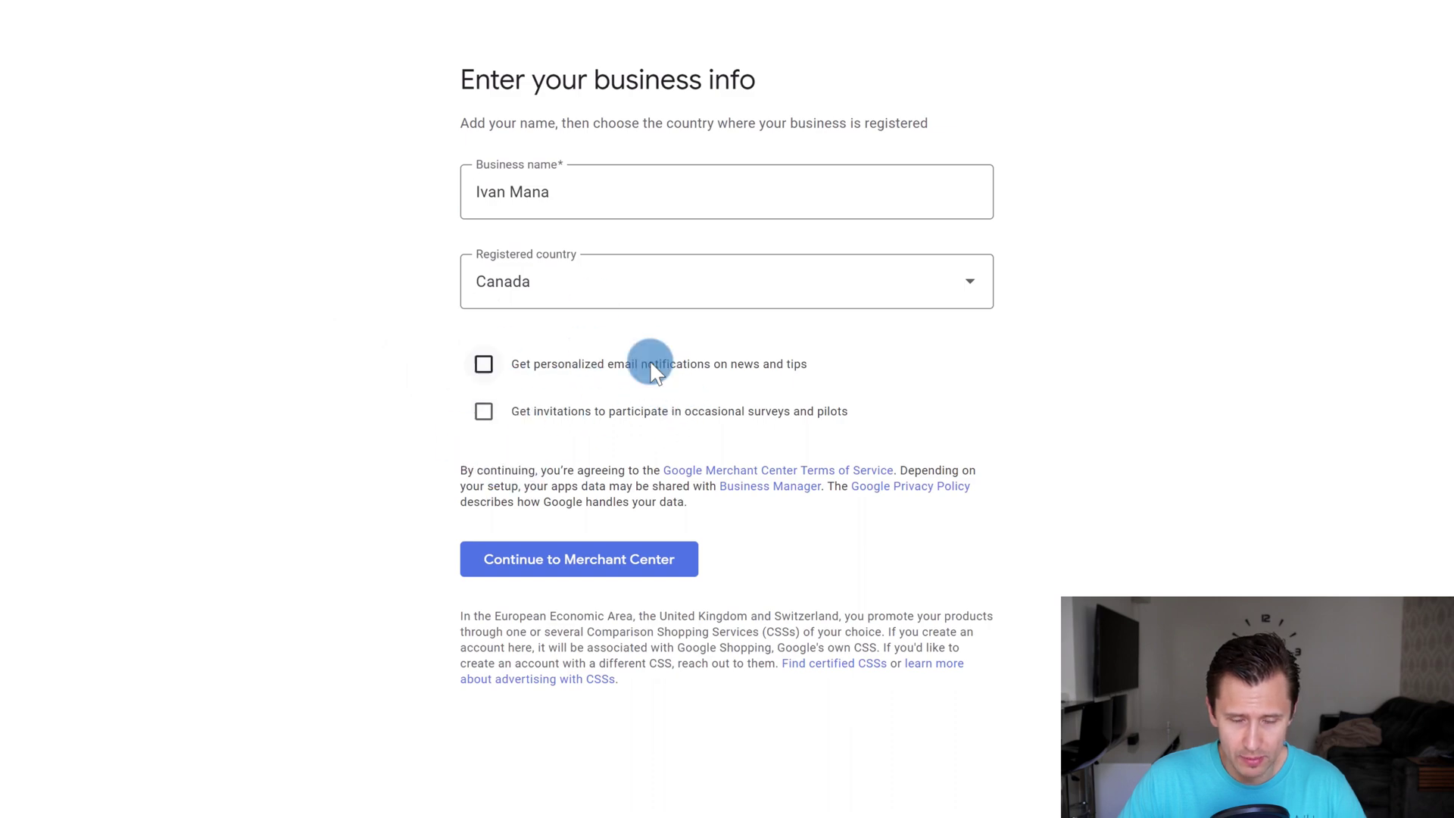
left_click(562, 577)
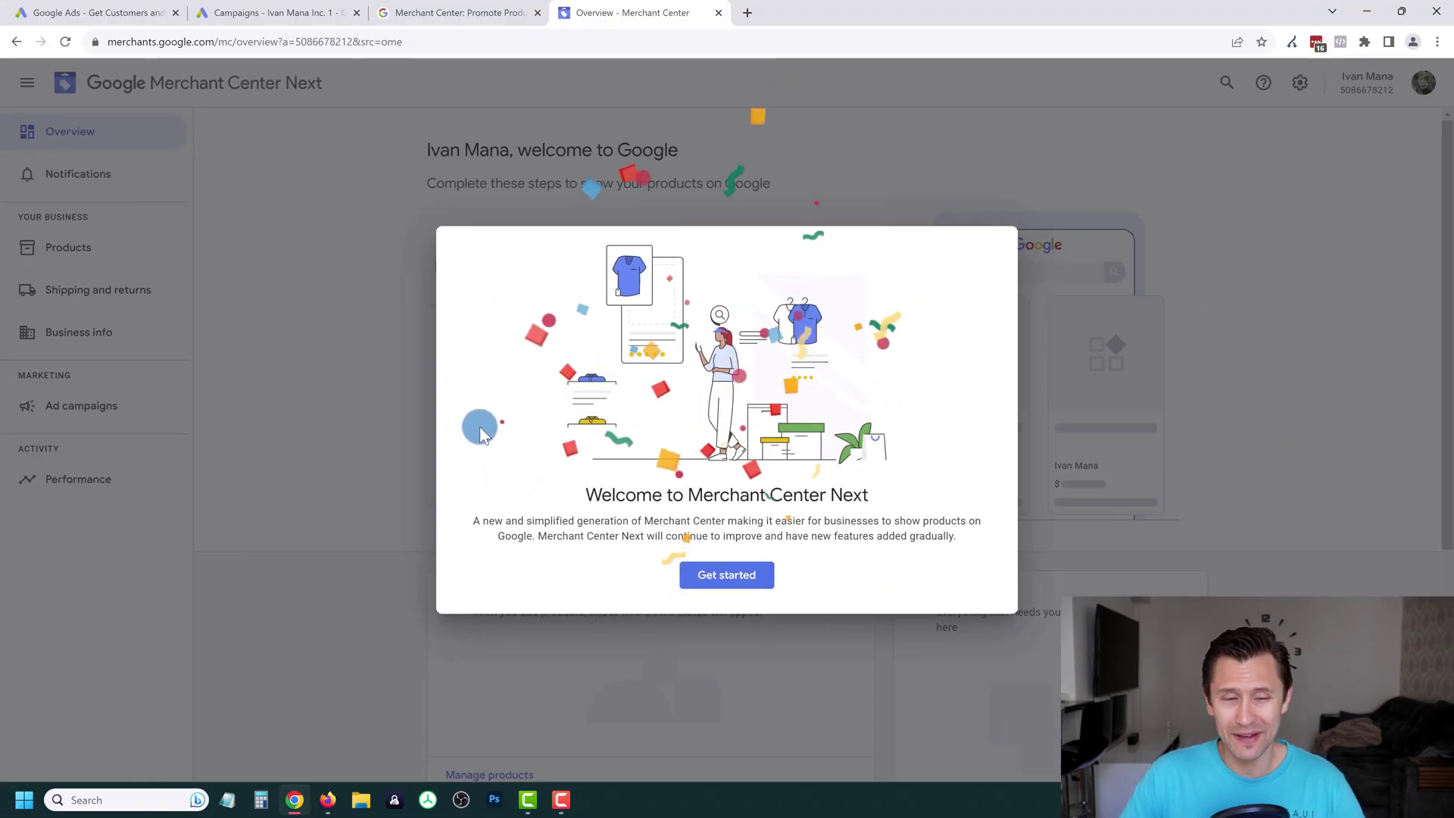
Dismiss the welcome message, add the business address, and complete phone number verification.
left_click(698, 576)
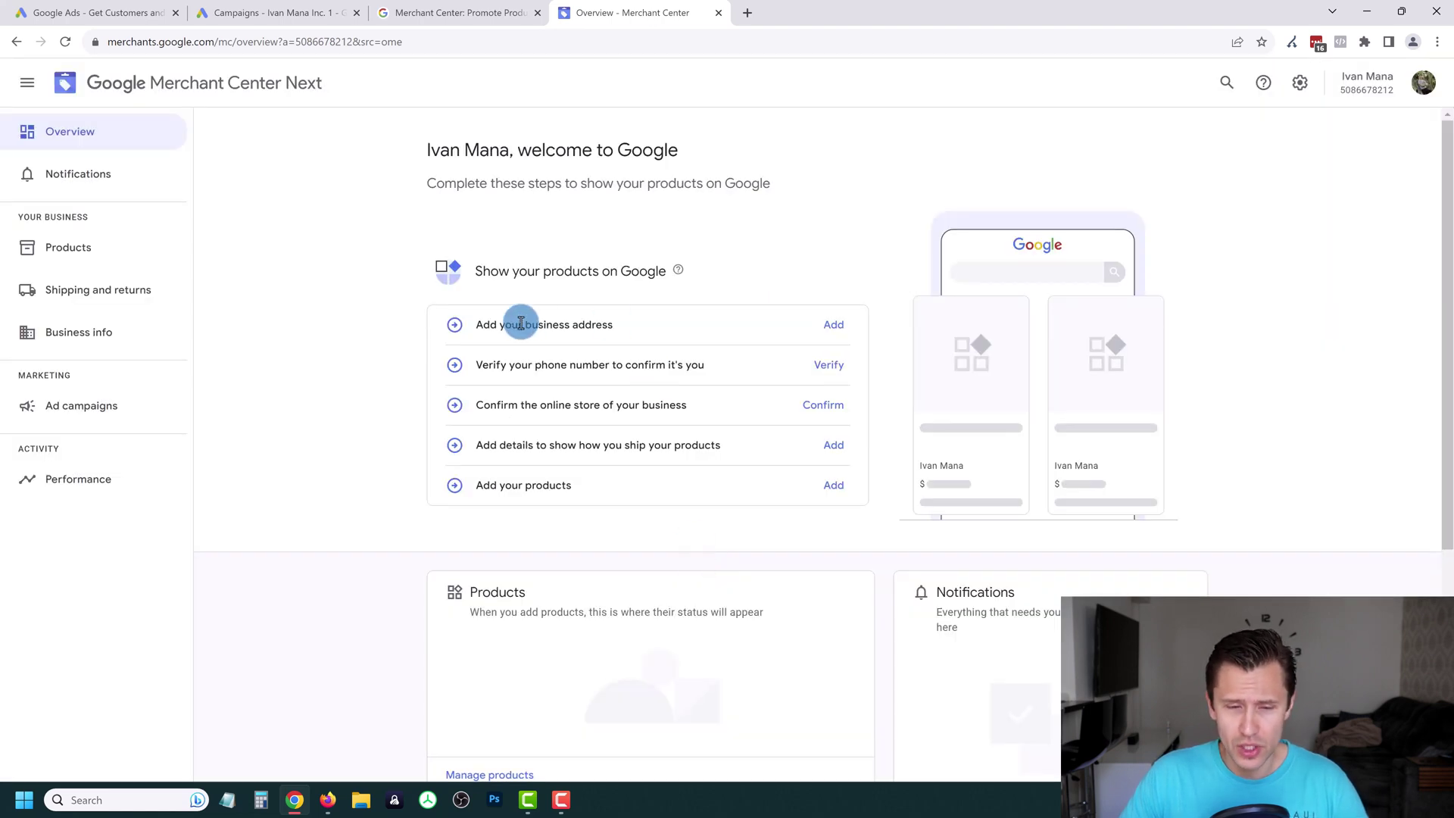
left_click_drag(592, 327, 579, 325)
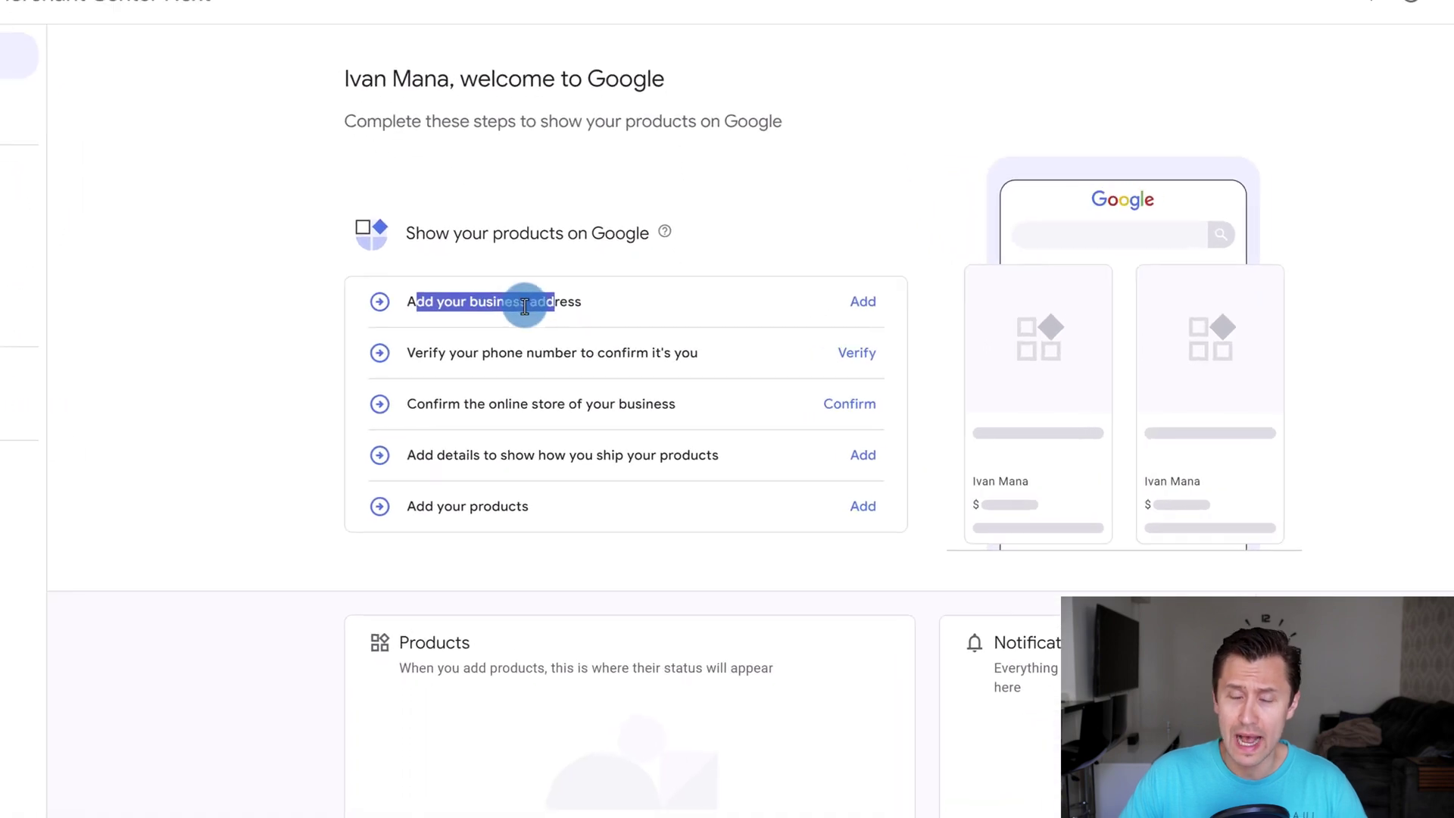
left_click(868, 299)
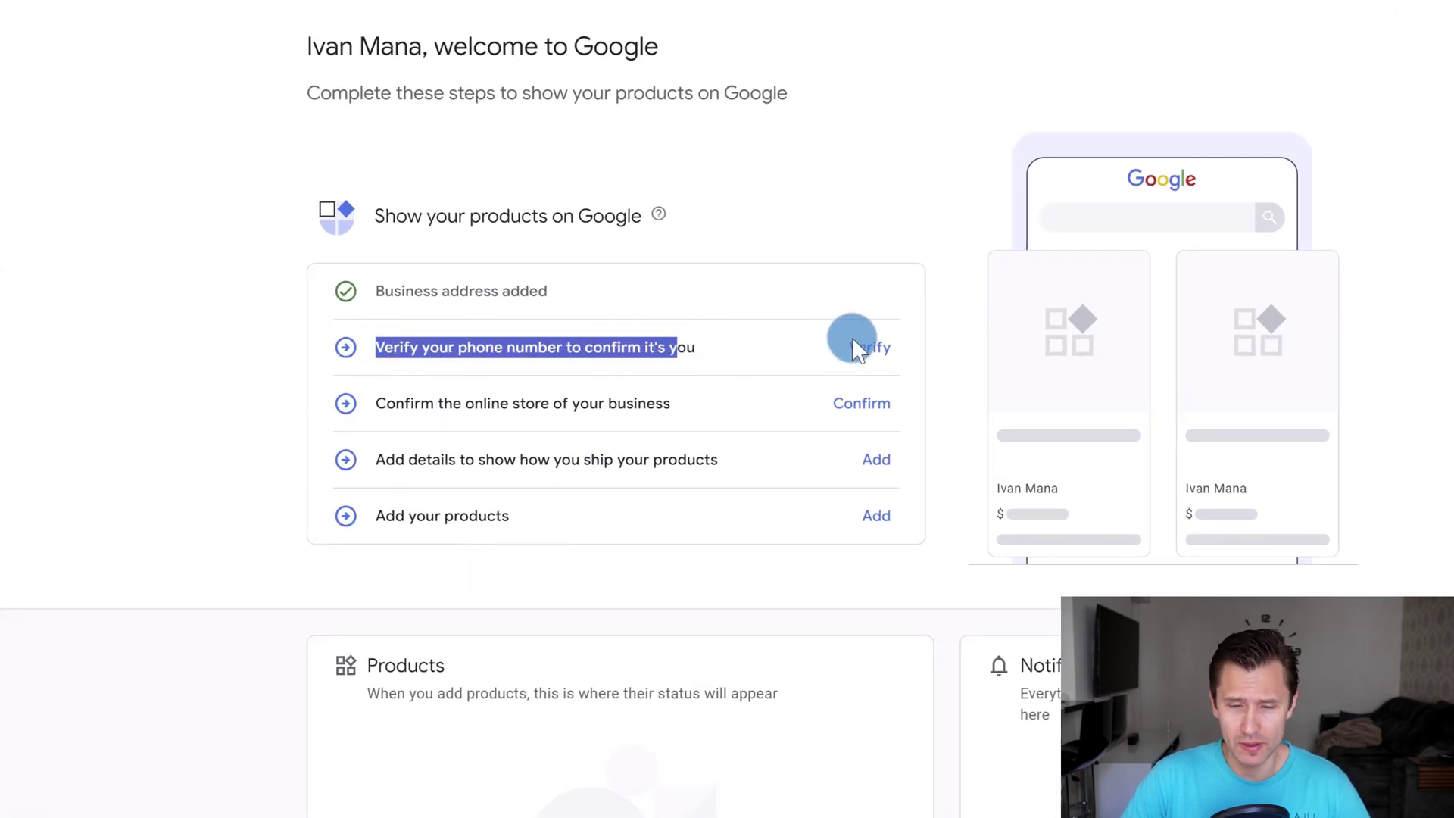
left_click(869, 347)
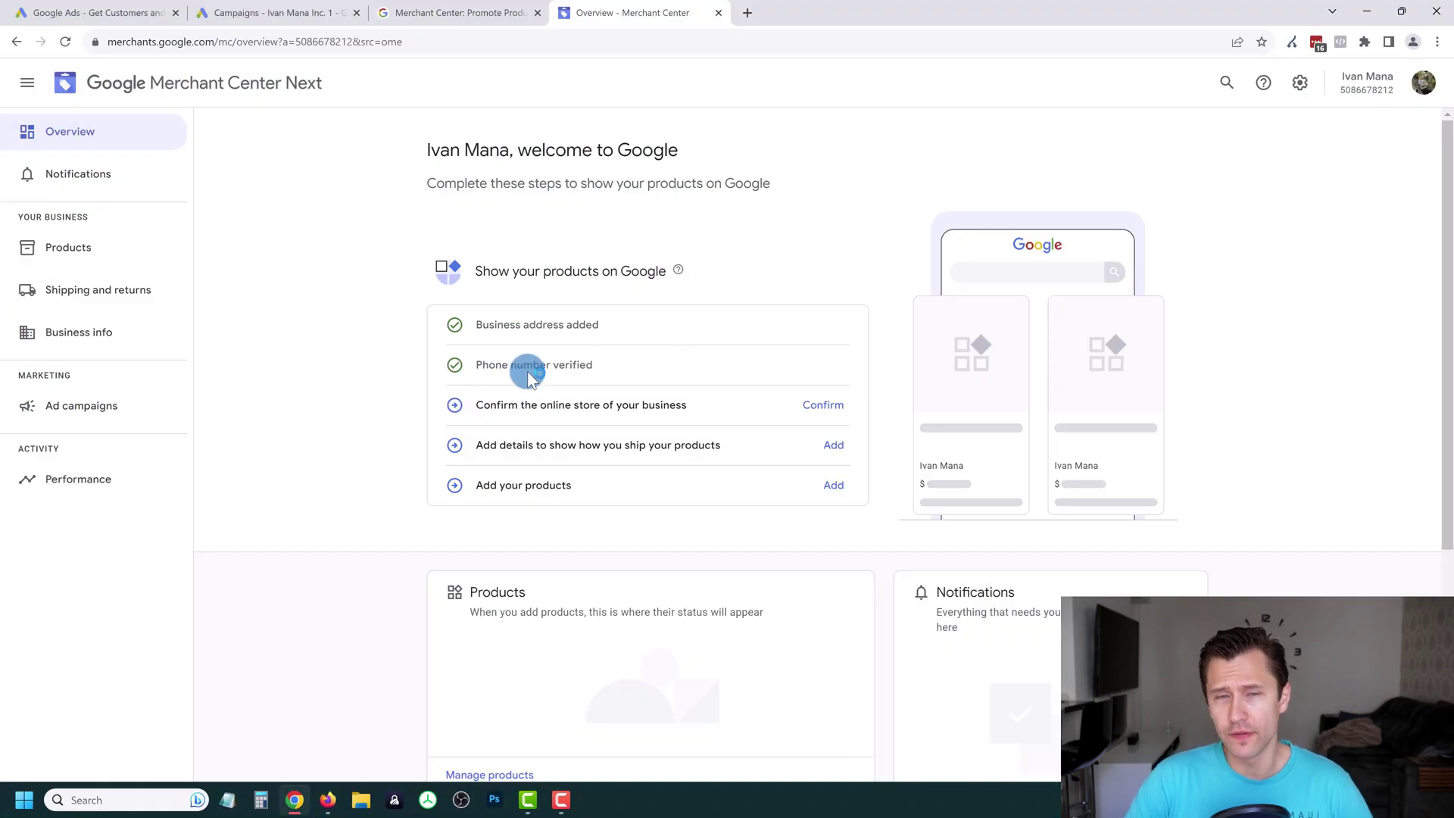
left_click_drag(481, 413, 680, 416)
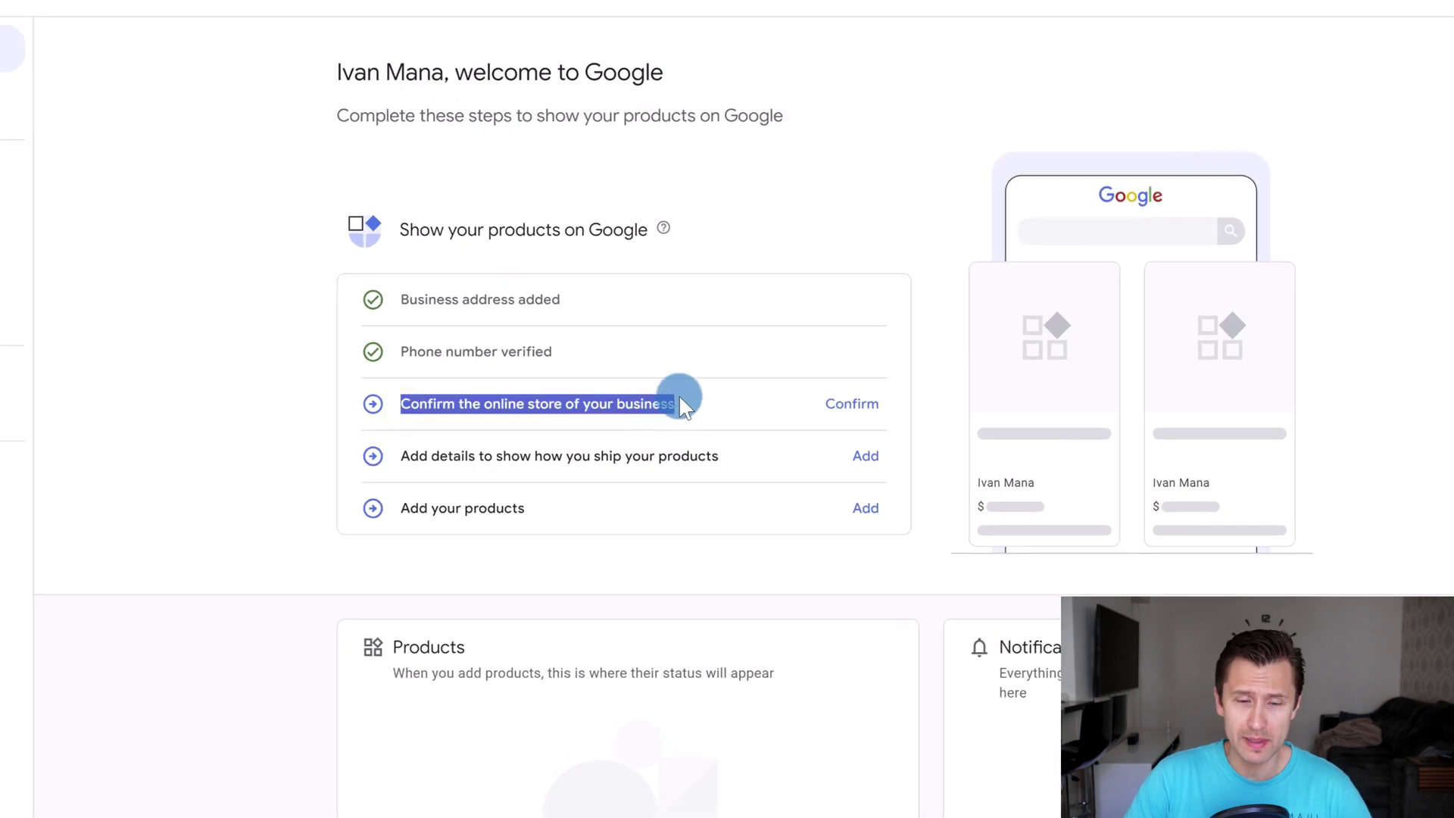
Complete the online store confirmation so it shows as verified and claimed.
left_click(852, 406)
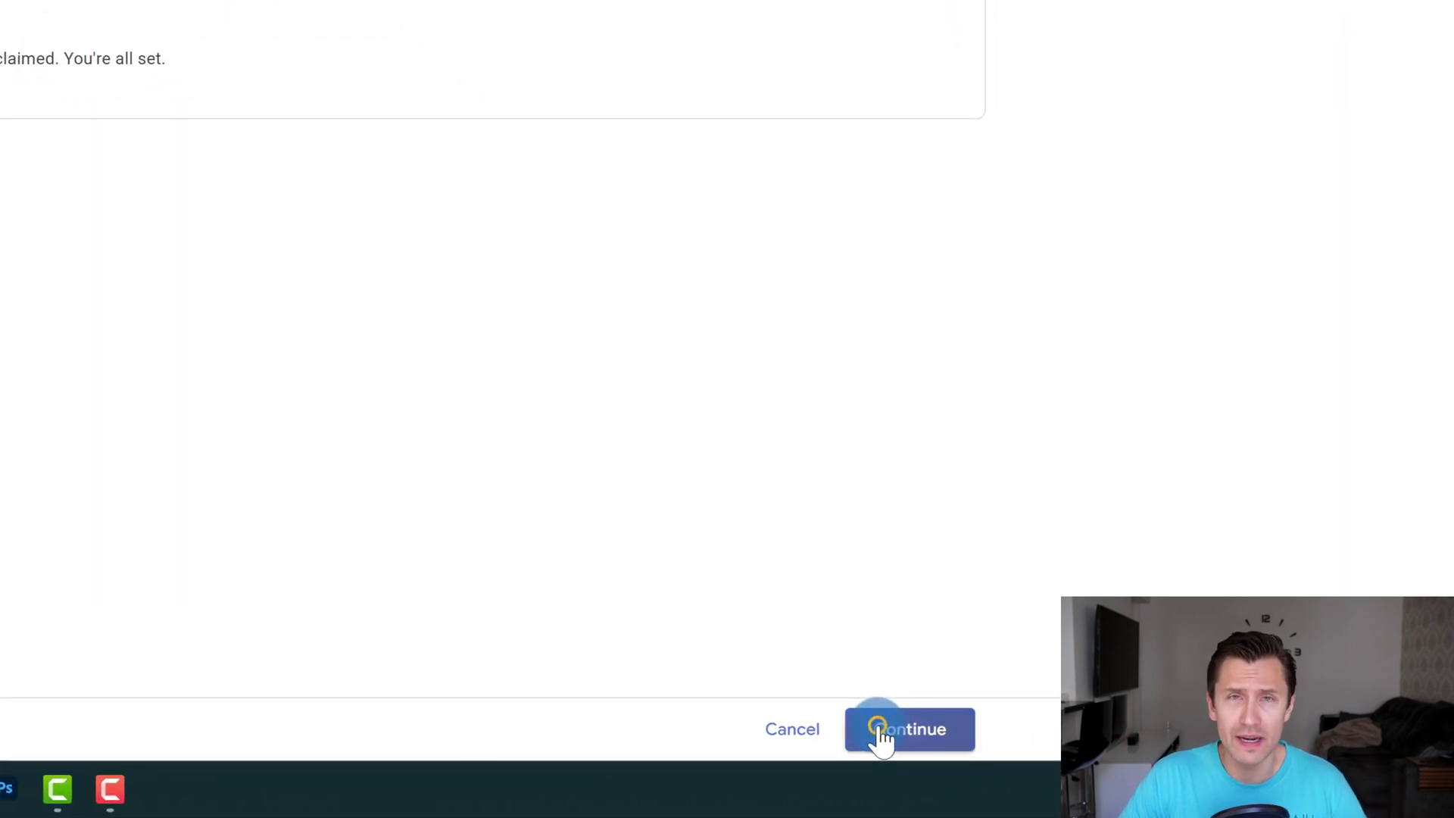
left_click(881, 729)
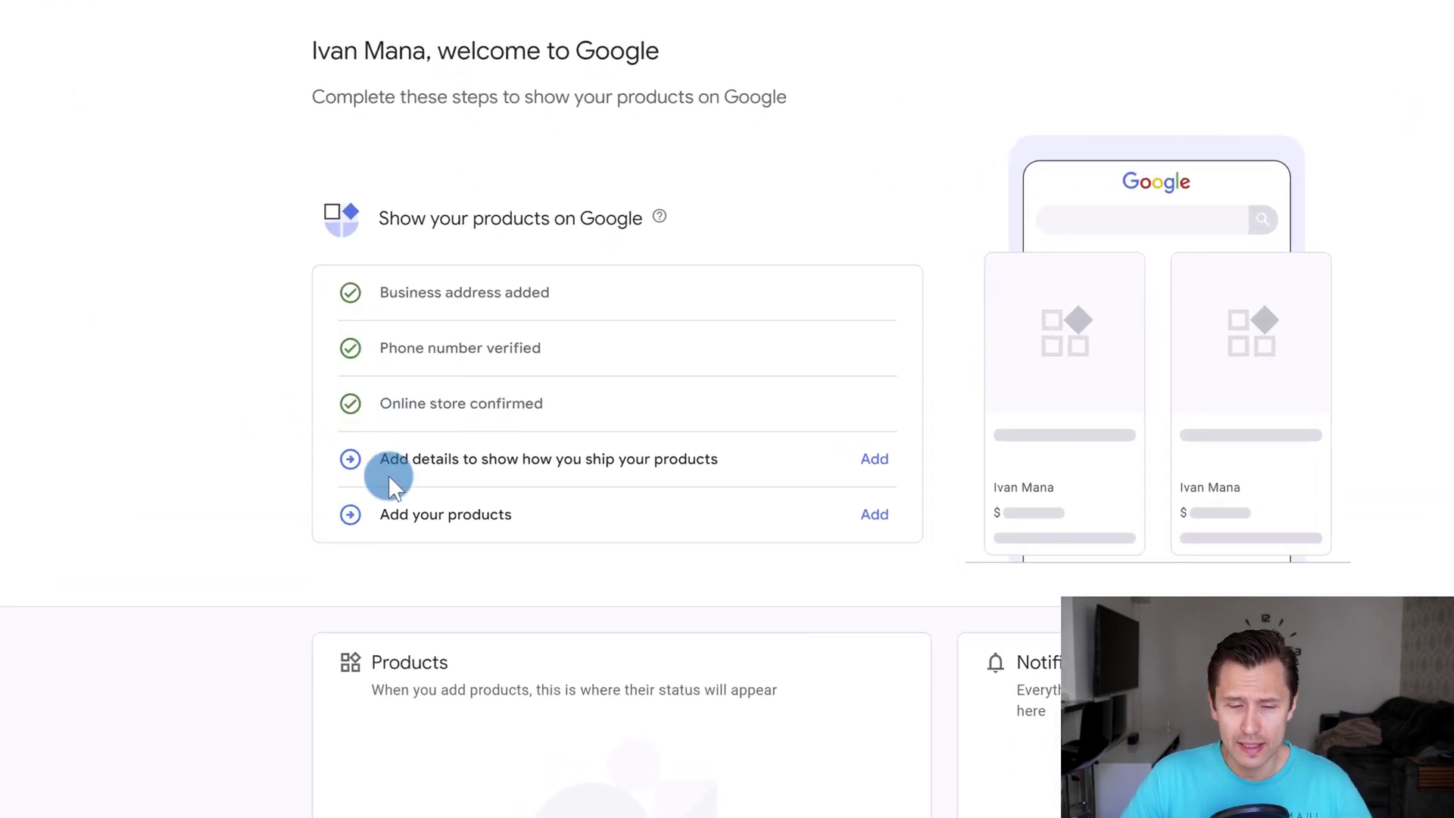
Add Canada as the target country, then tick Canada in the shipping setup.
left_click_drag(495, 462, 614, 463)
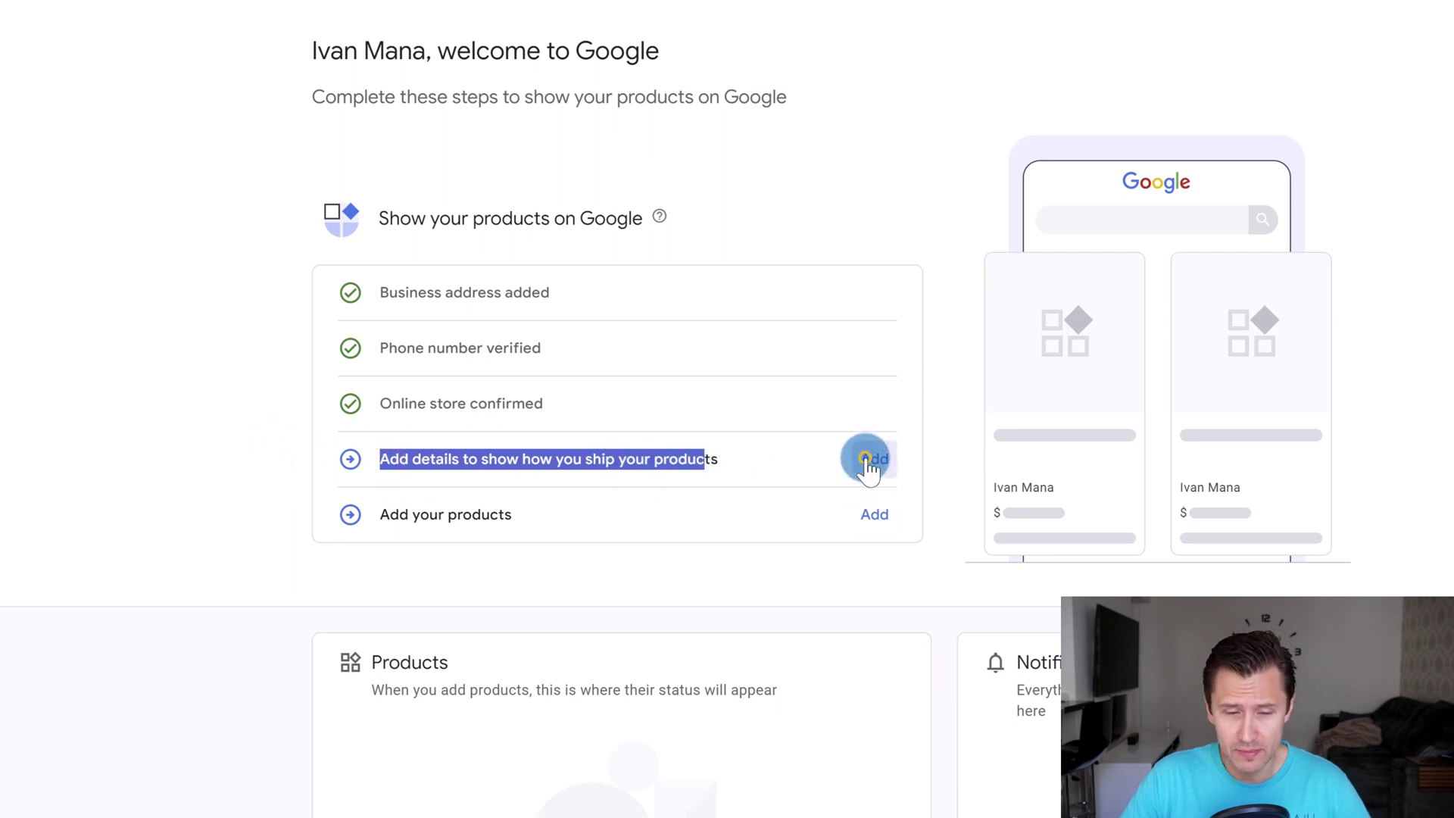
left_click(871, 460)
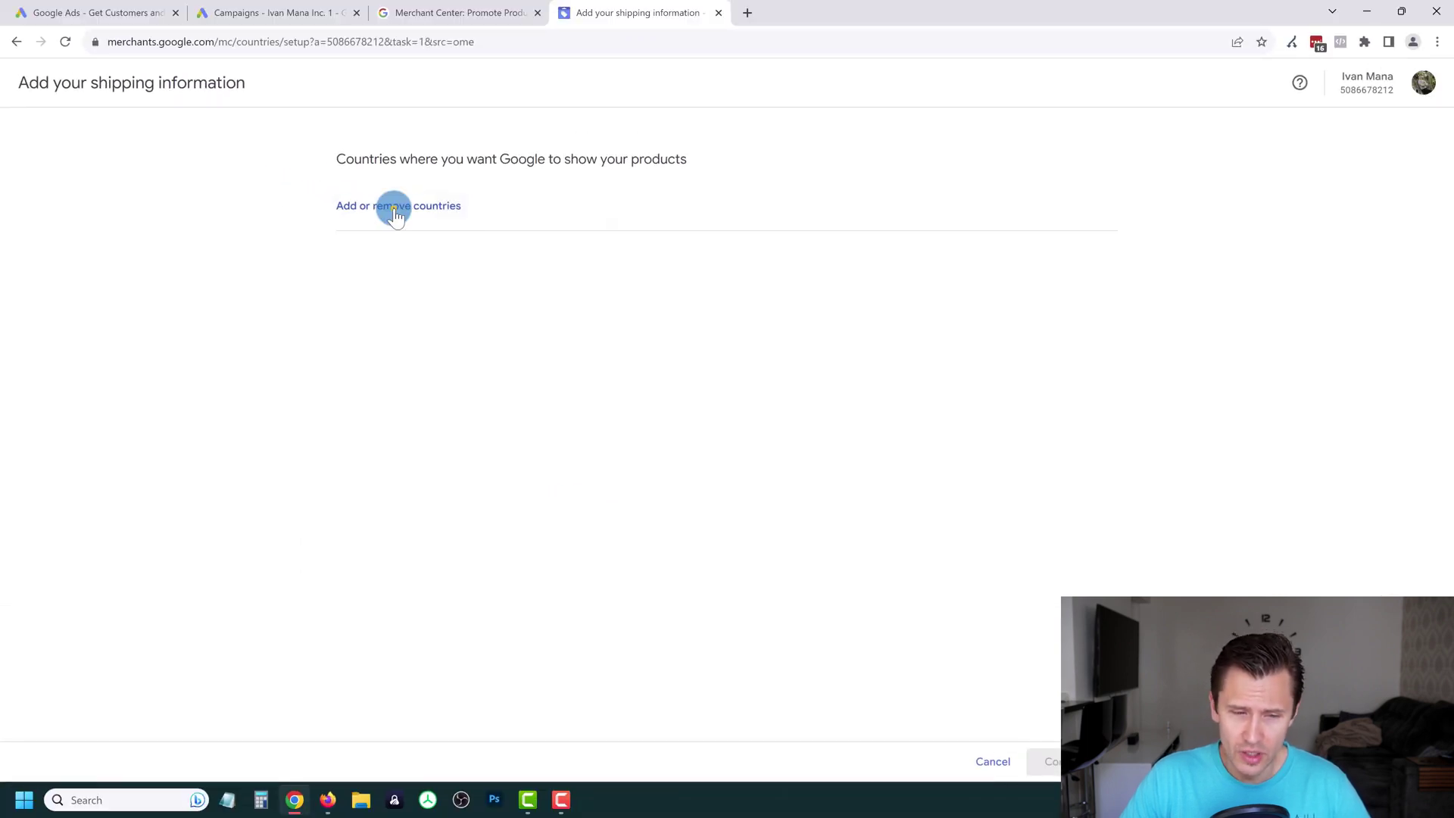
left_click(265, 129)
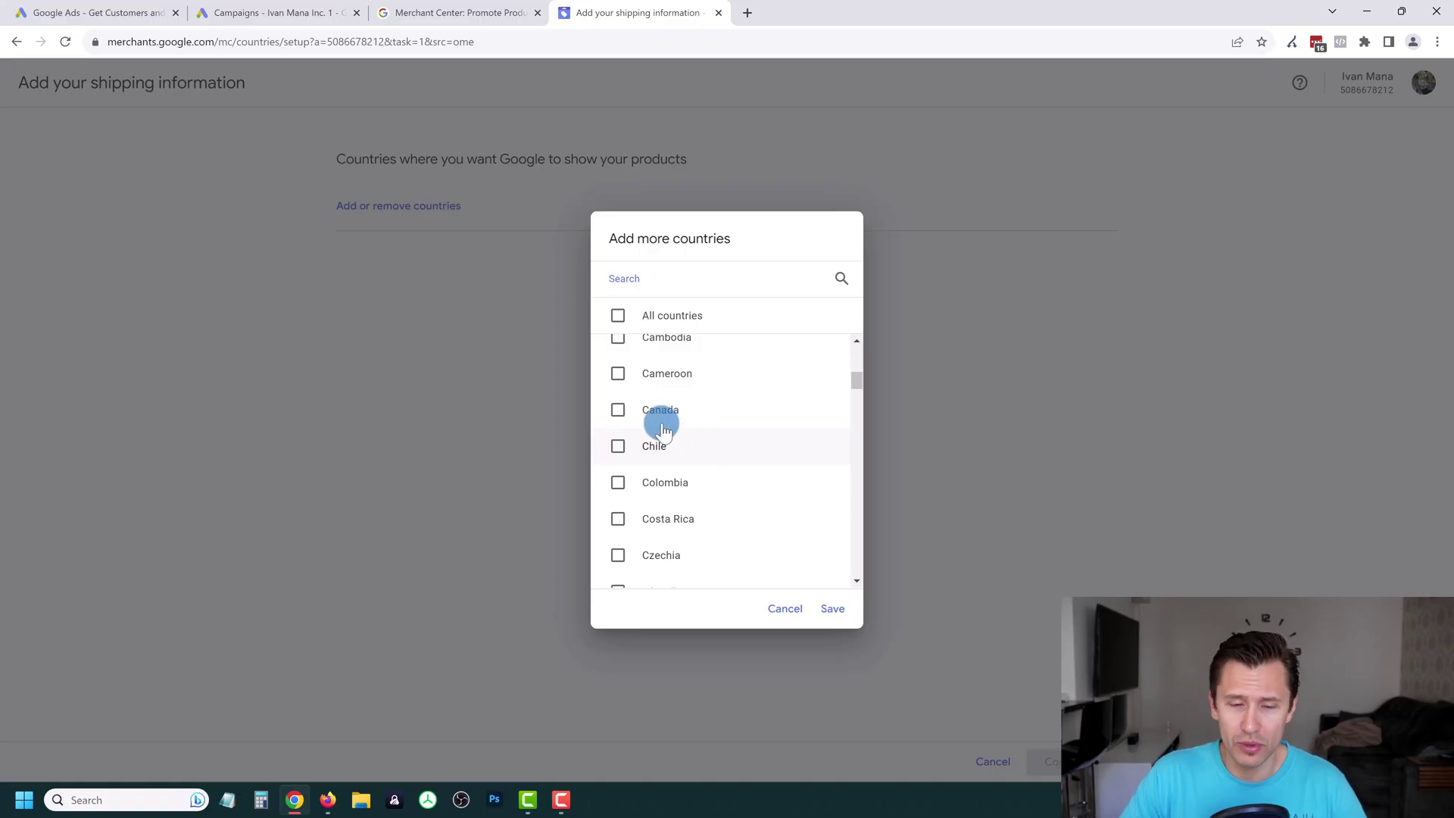
left_click(645, 413)
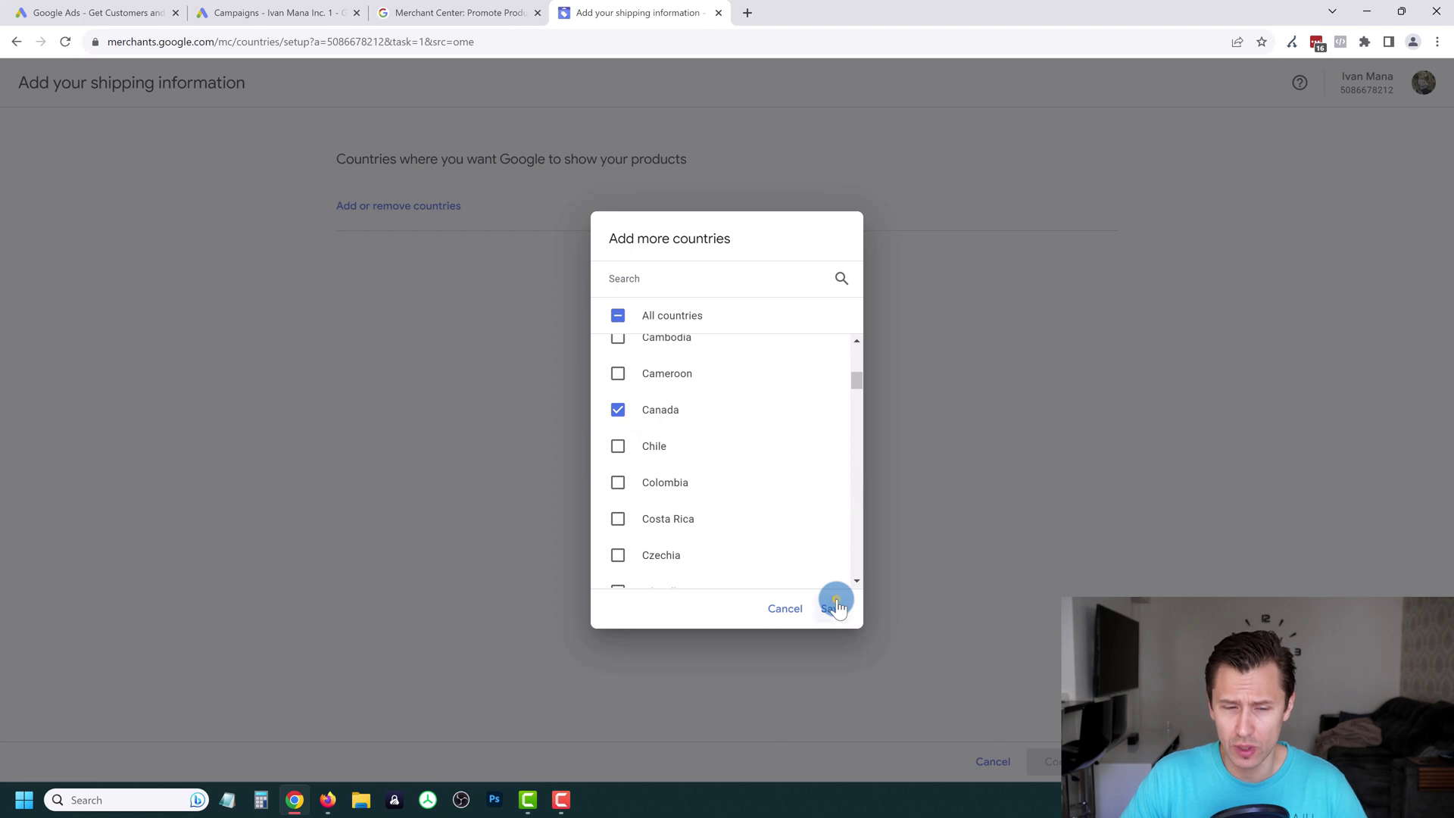
left_click(833, 608)
left_click(1015, 754)
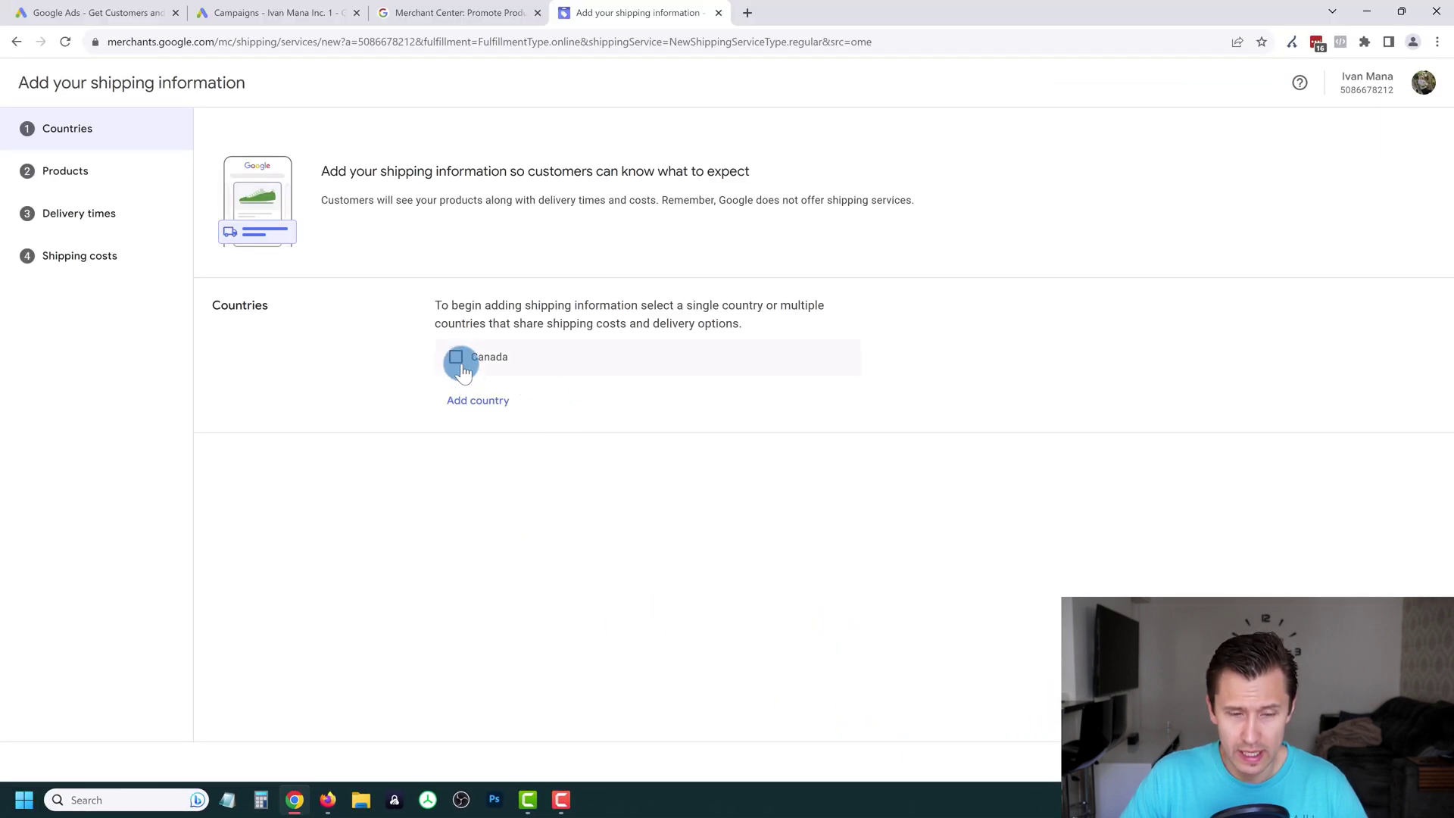
left_click(458, 362)
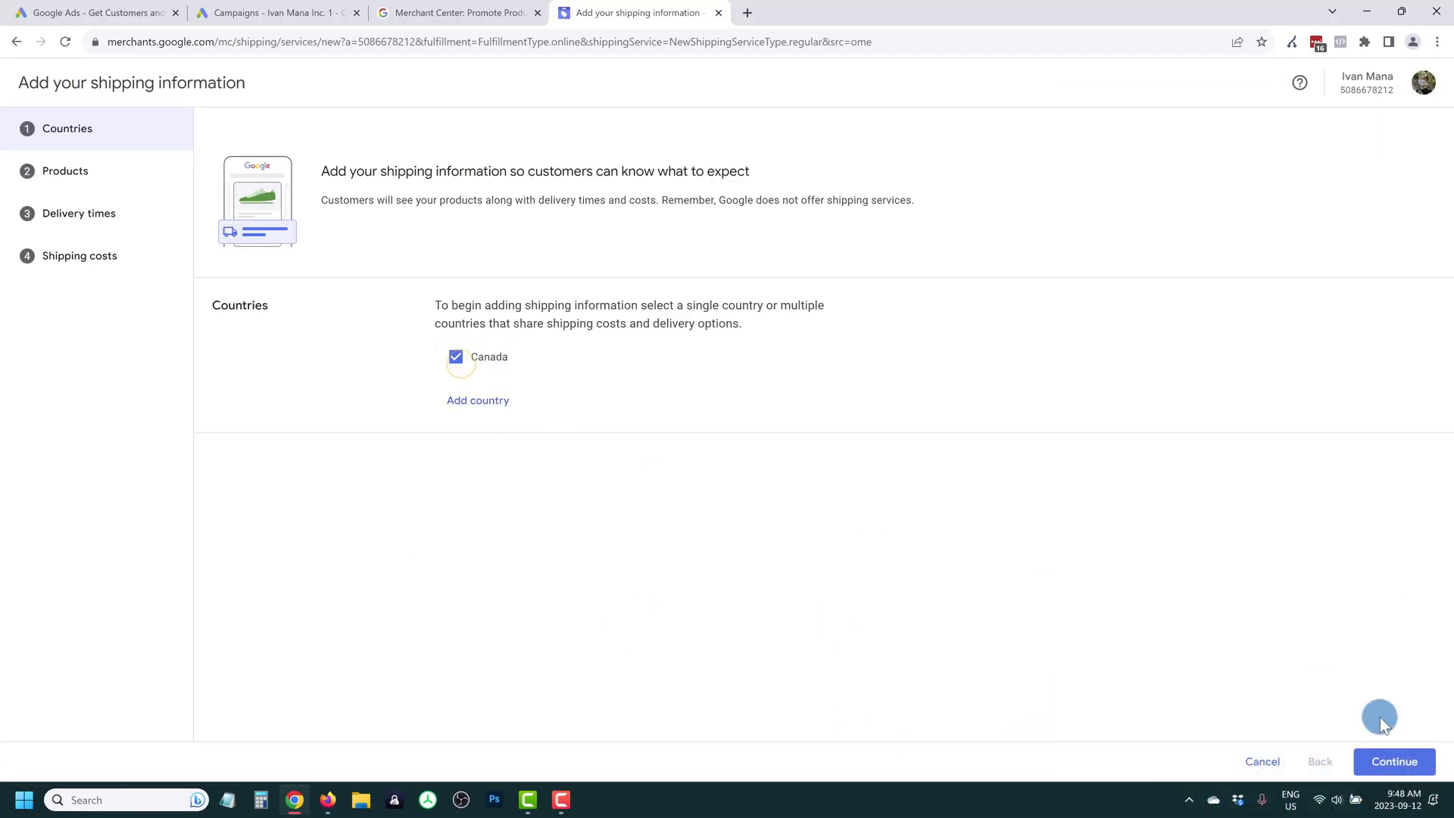
Apply Canada shipping to all products and accept the 2–5 business day delivery times.
left_click(1387, 763)
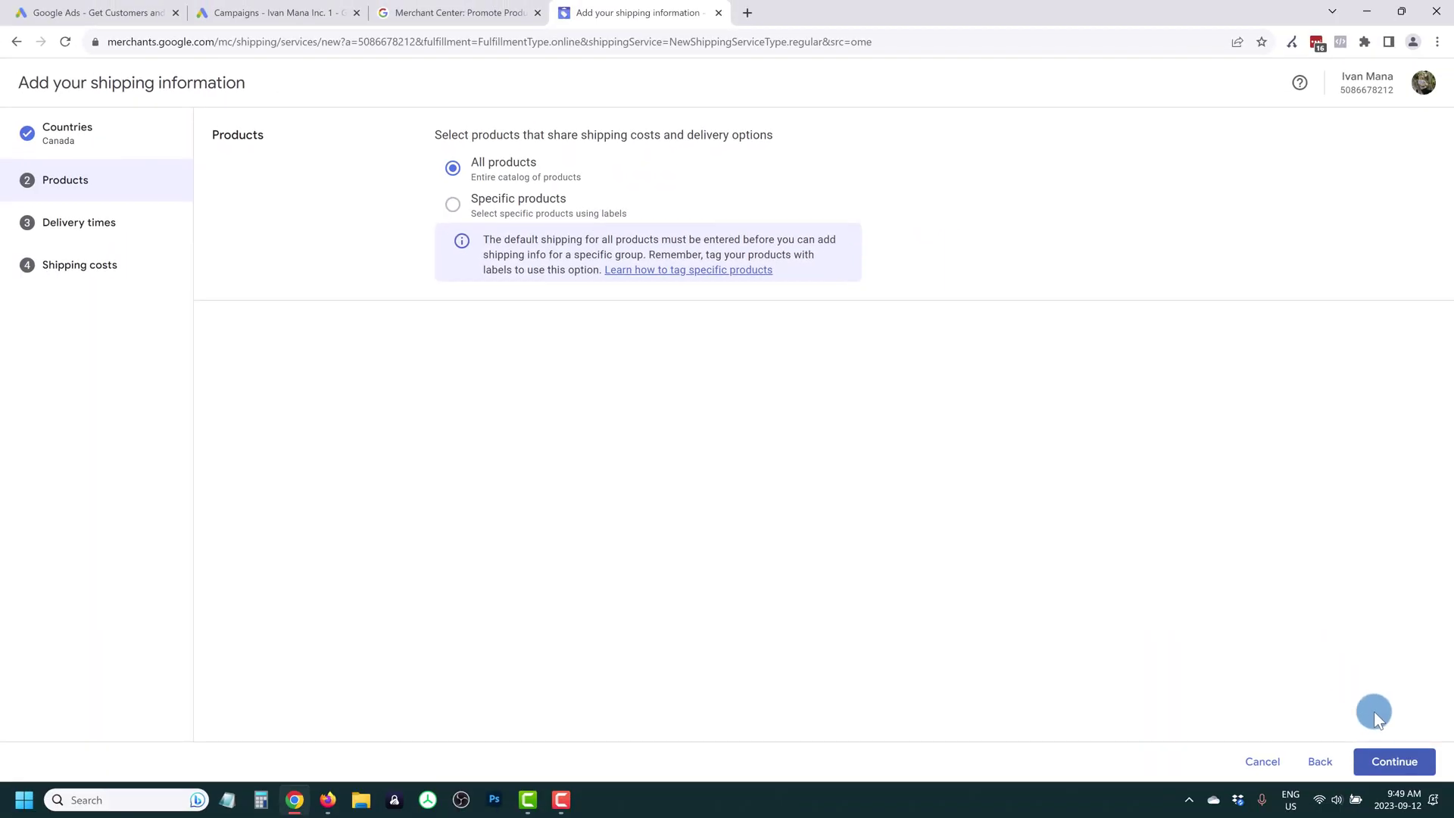
left_click(1376, 766)
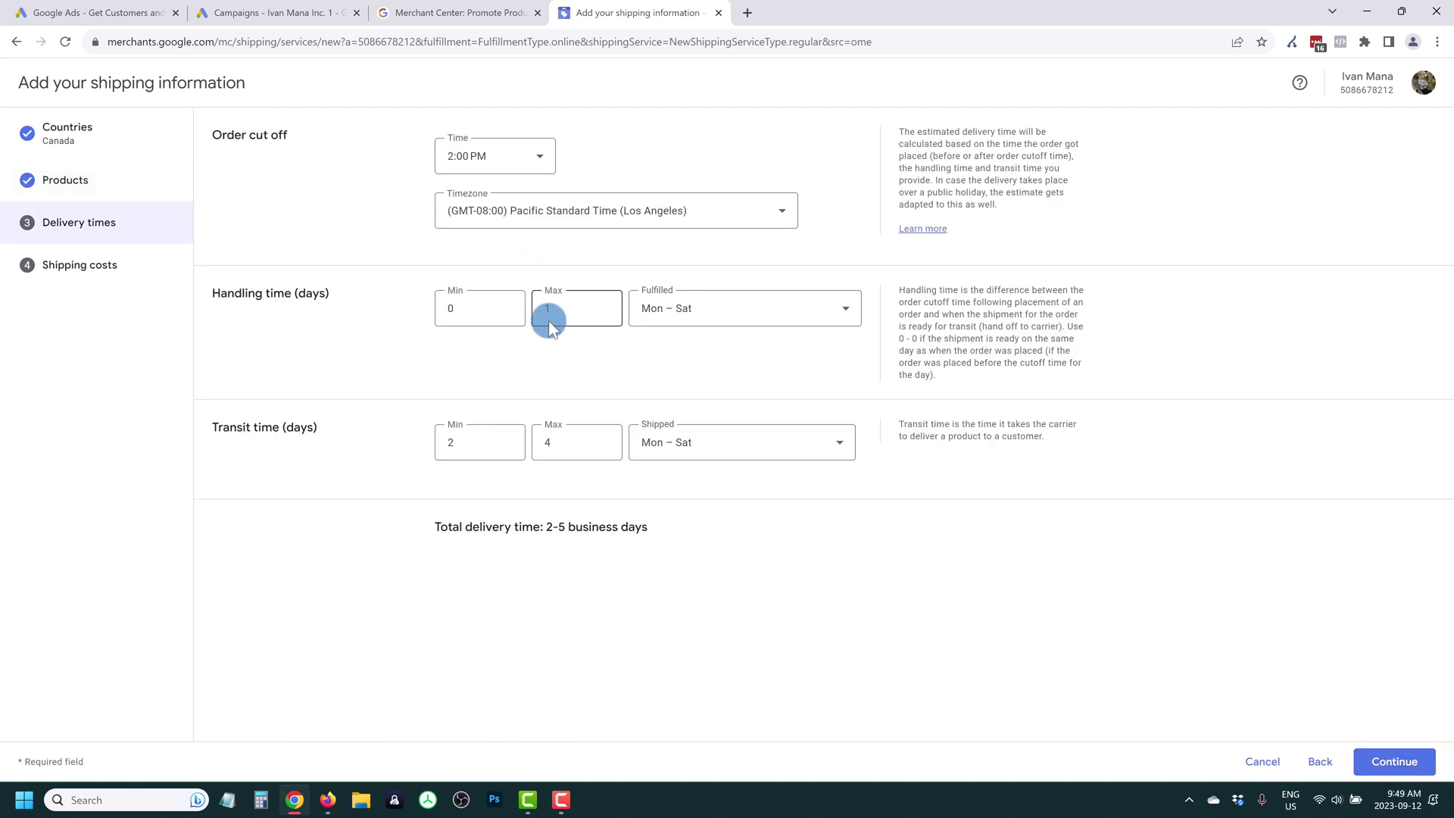
left_click_drag(215, 135, 288, 135)
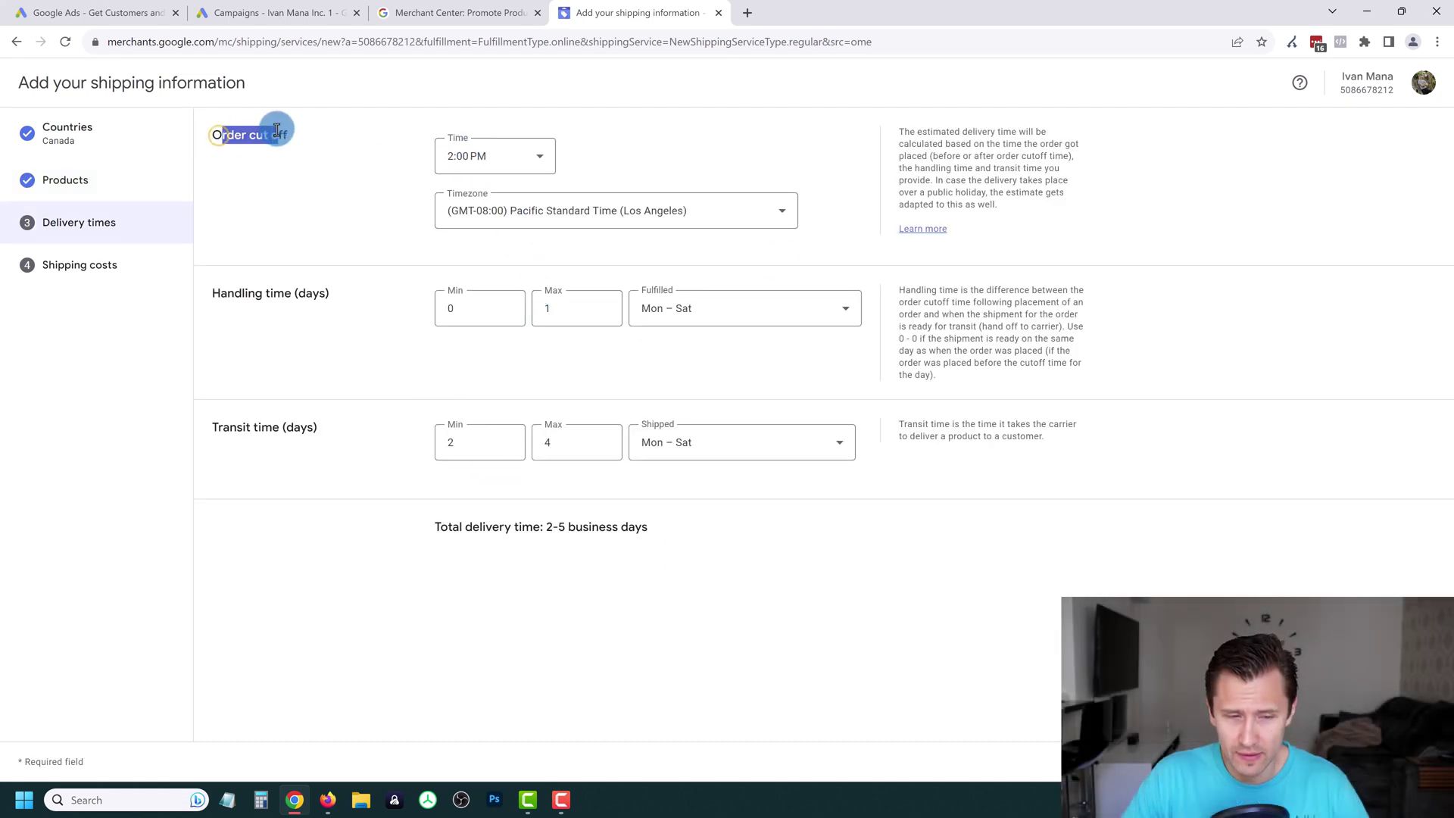
left_click_drag(226, 299, 332, 297)
left_click_drag(245, 427, 299, 464)
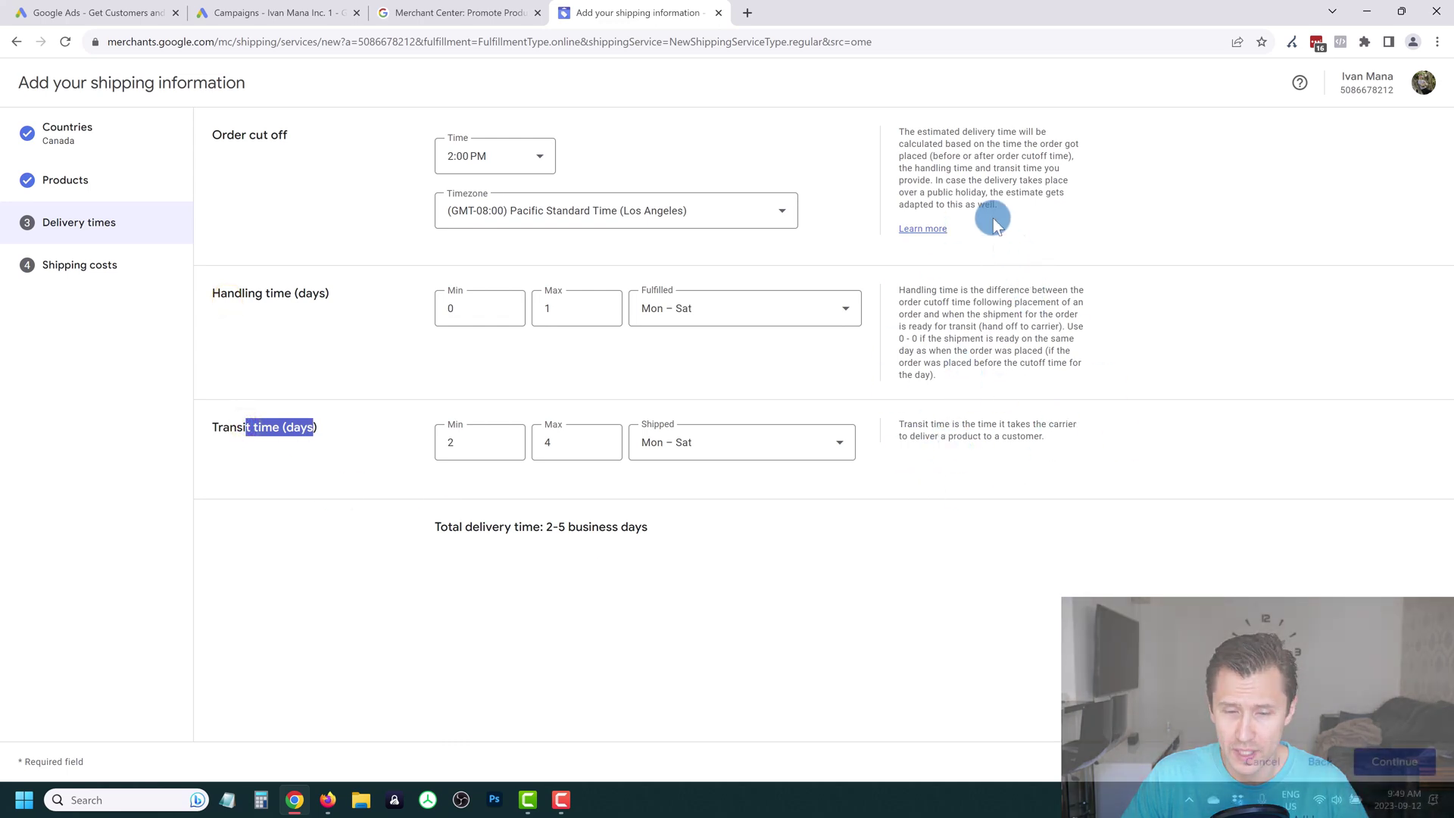
left_click(1395, 762)
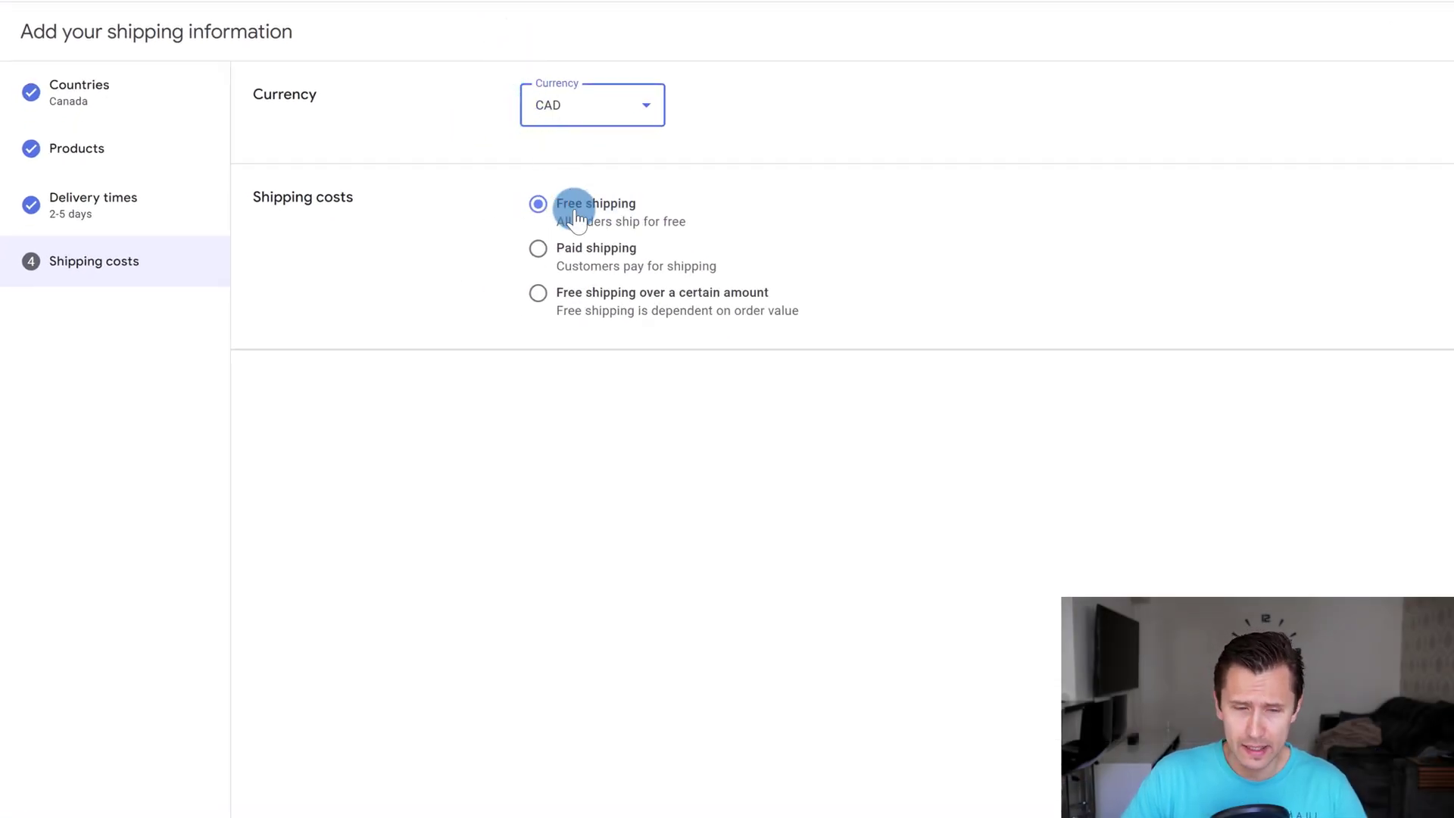
Set shipping cost to free for all orders, save, and return to the overview.
left_click(592, 253)
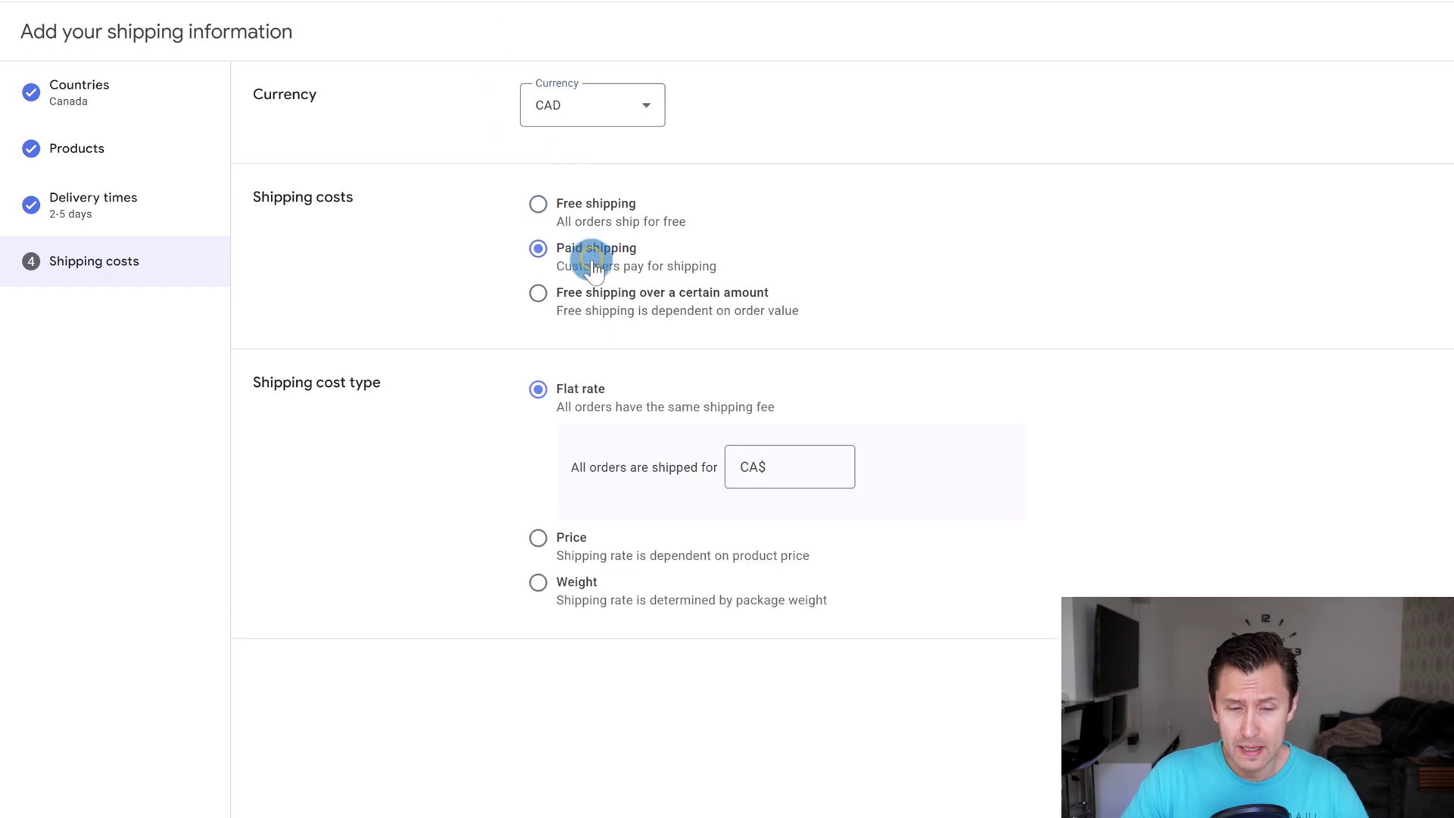
left_click(788, 475)
left_click(596, 540)
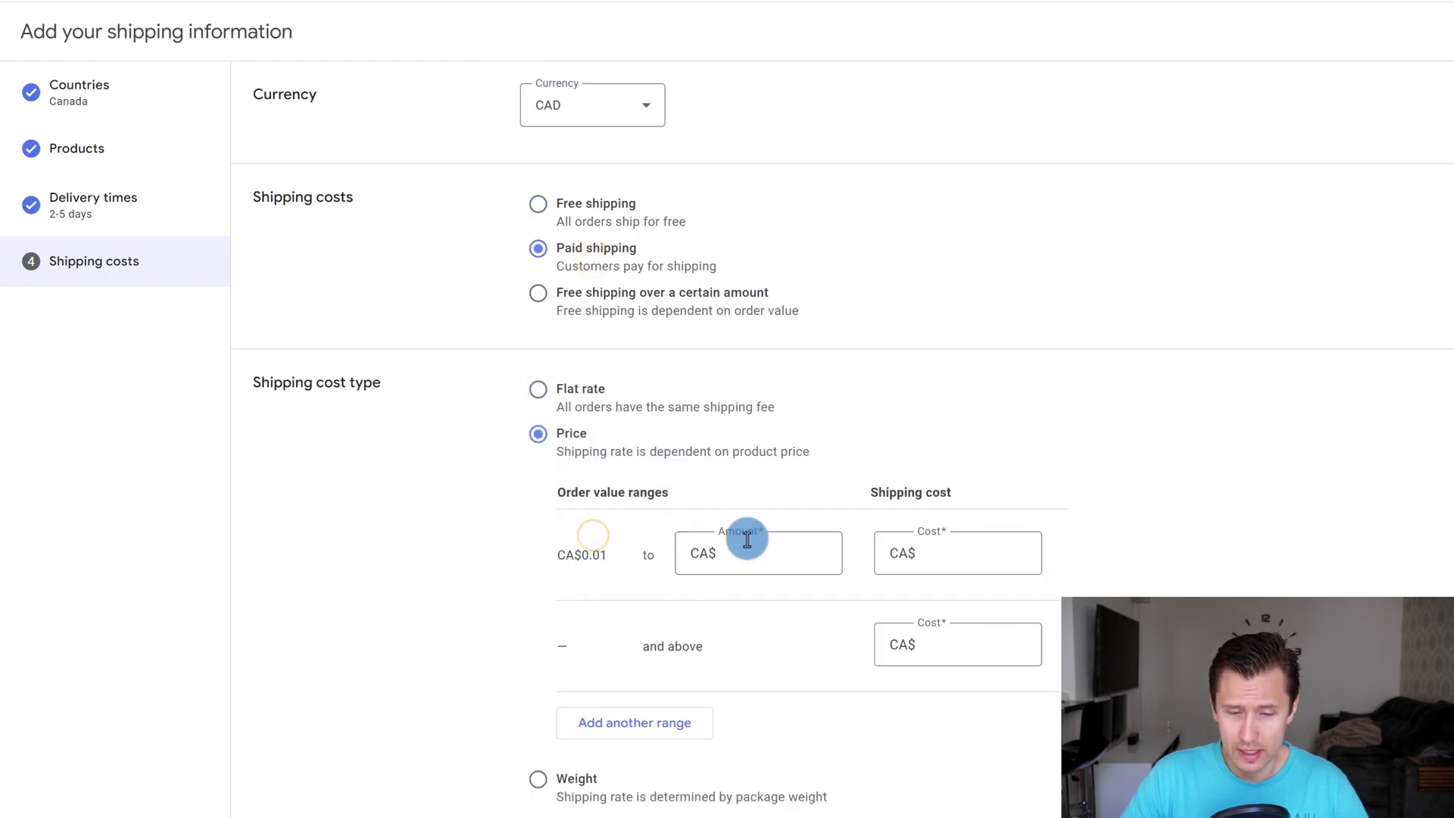
left_click(589, 784)
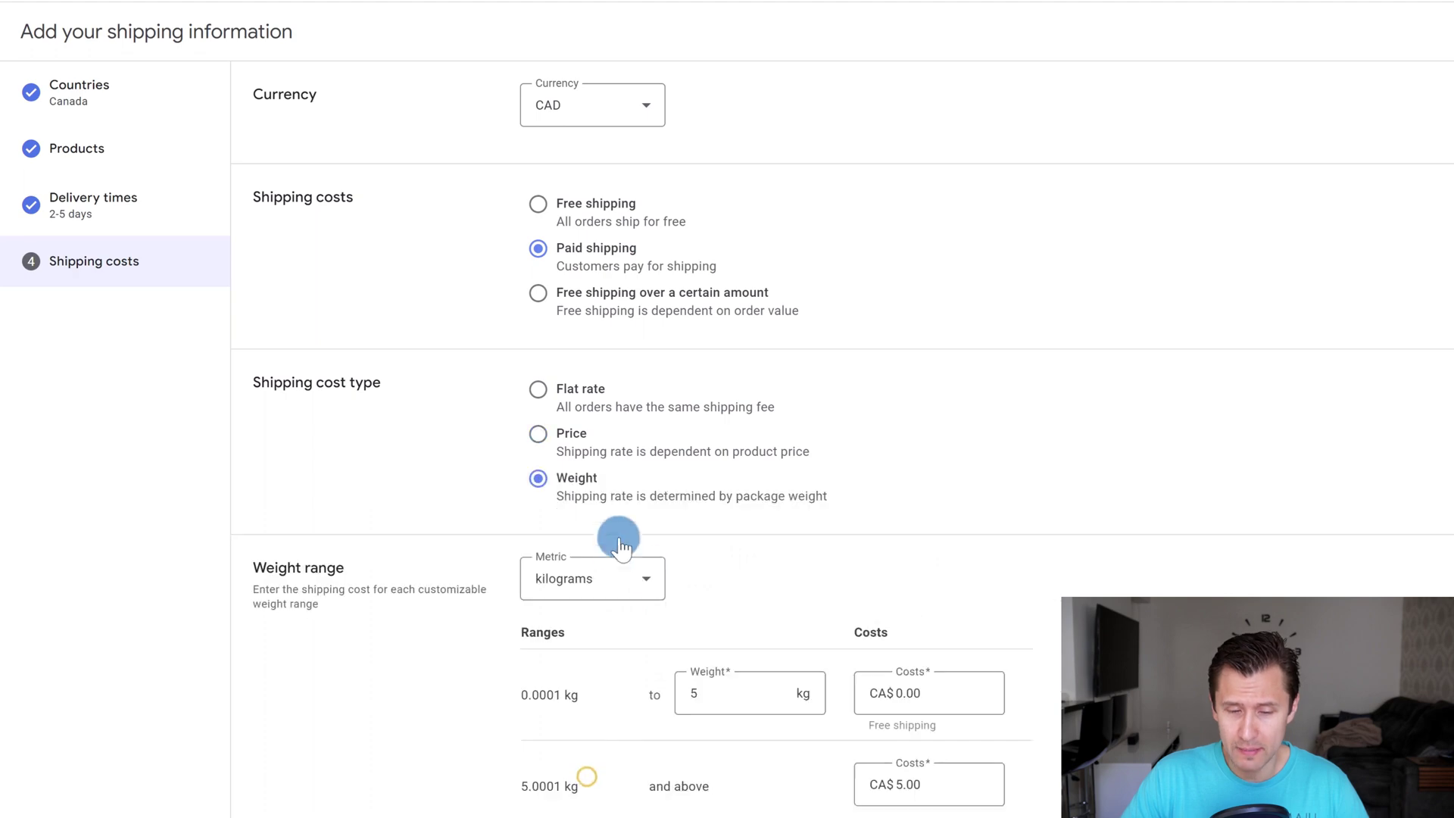
left_click(606, 294)
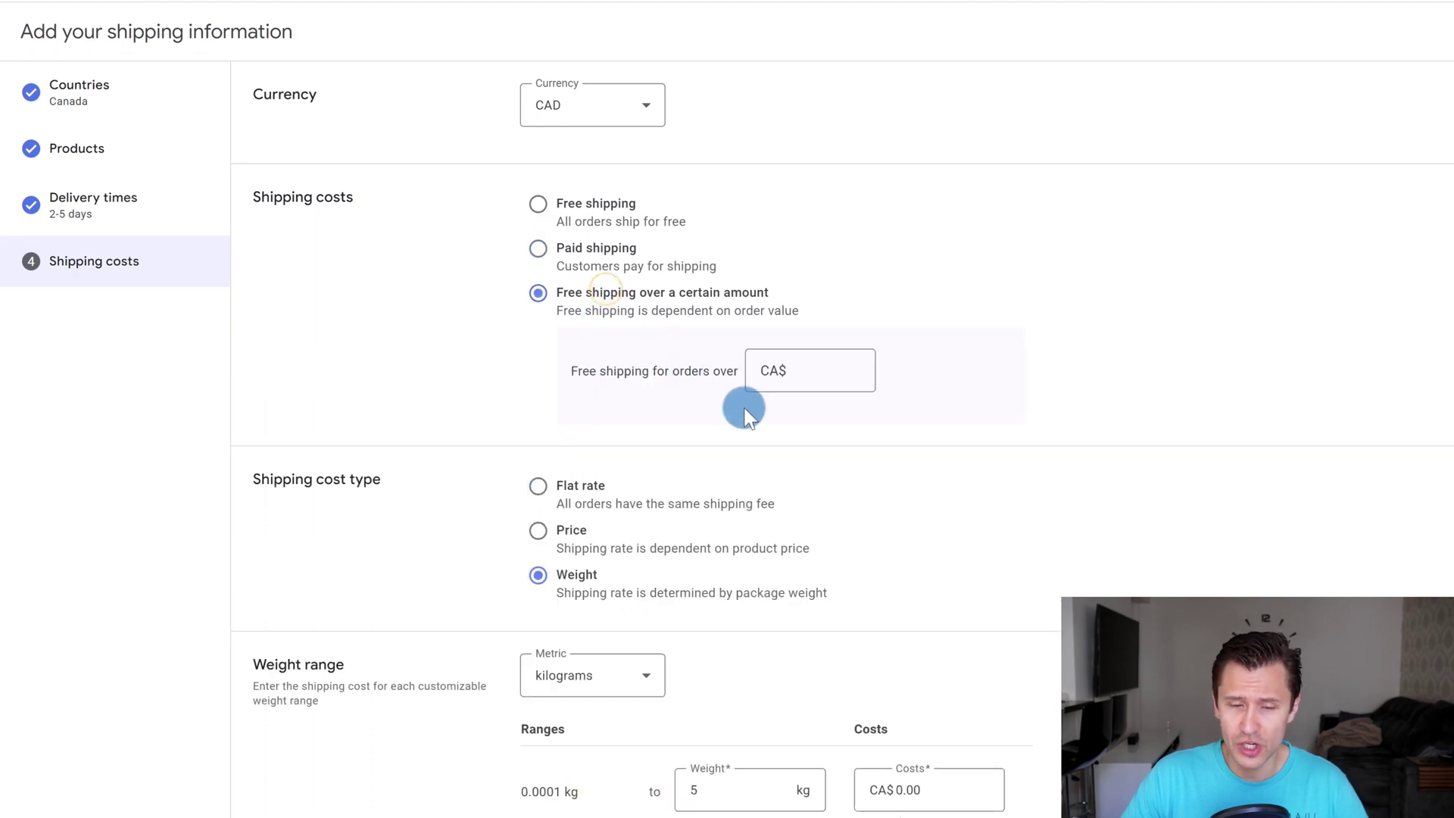
left_click(770, 368)
left_click(631, 290)
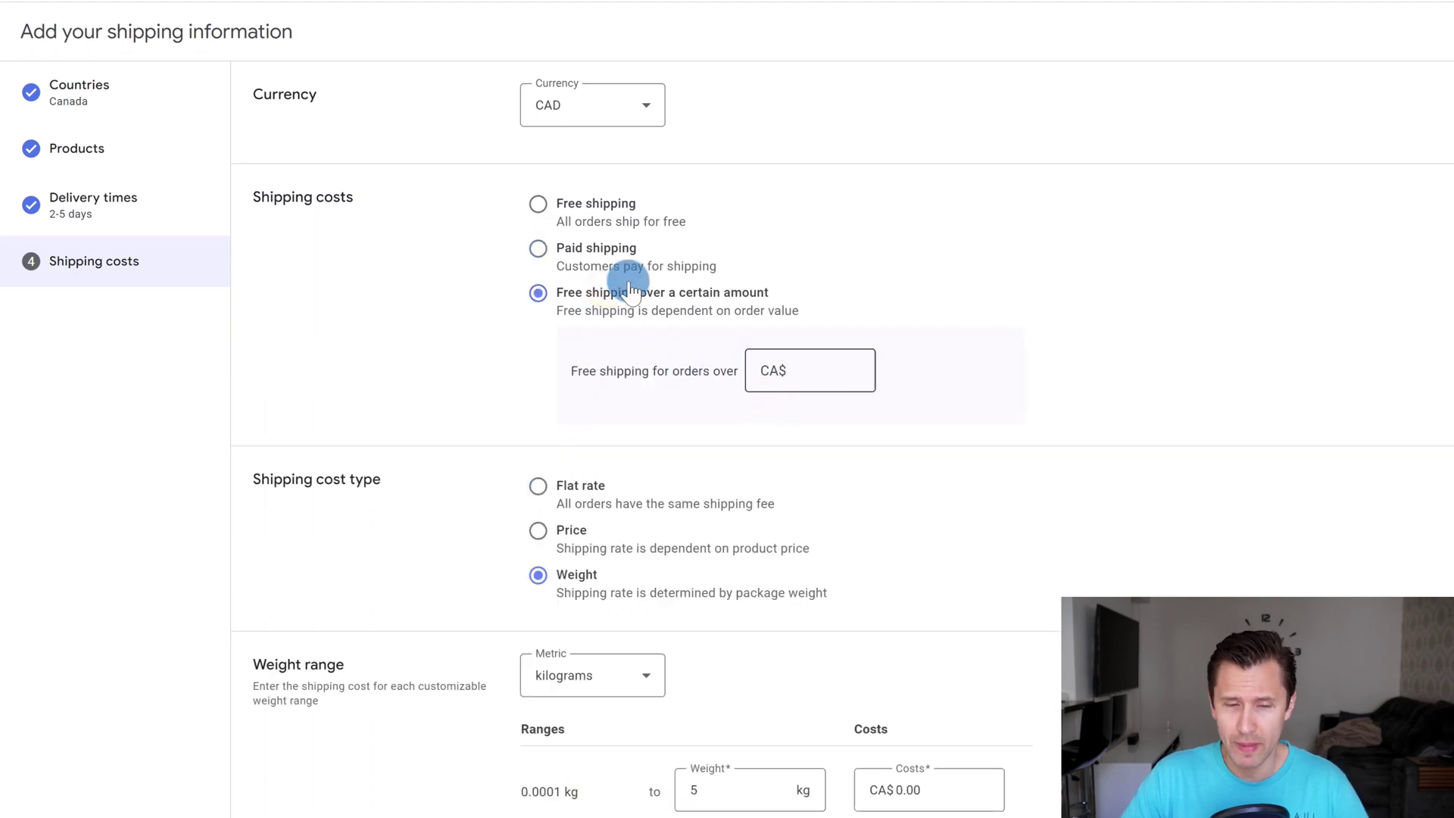
left_click(594, 203)
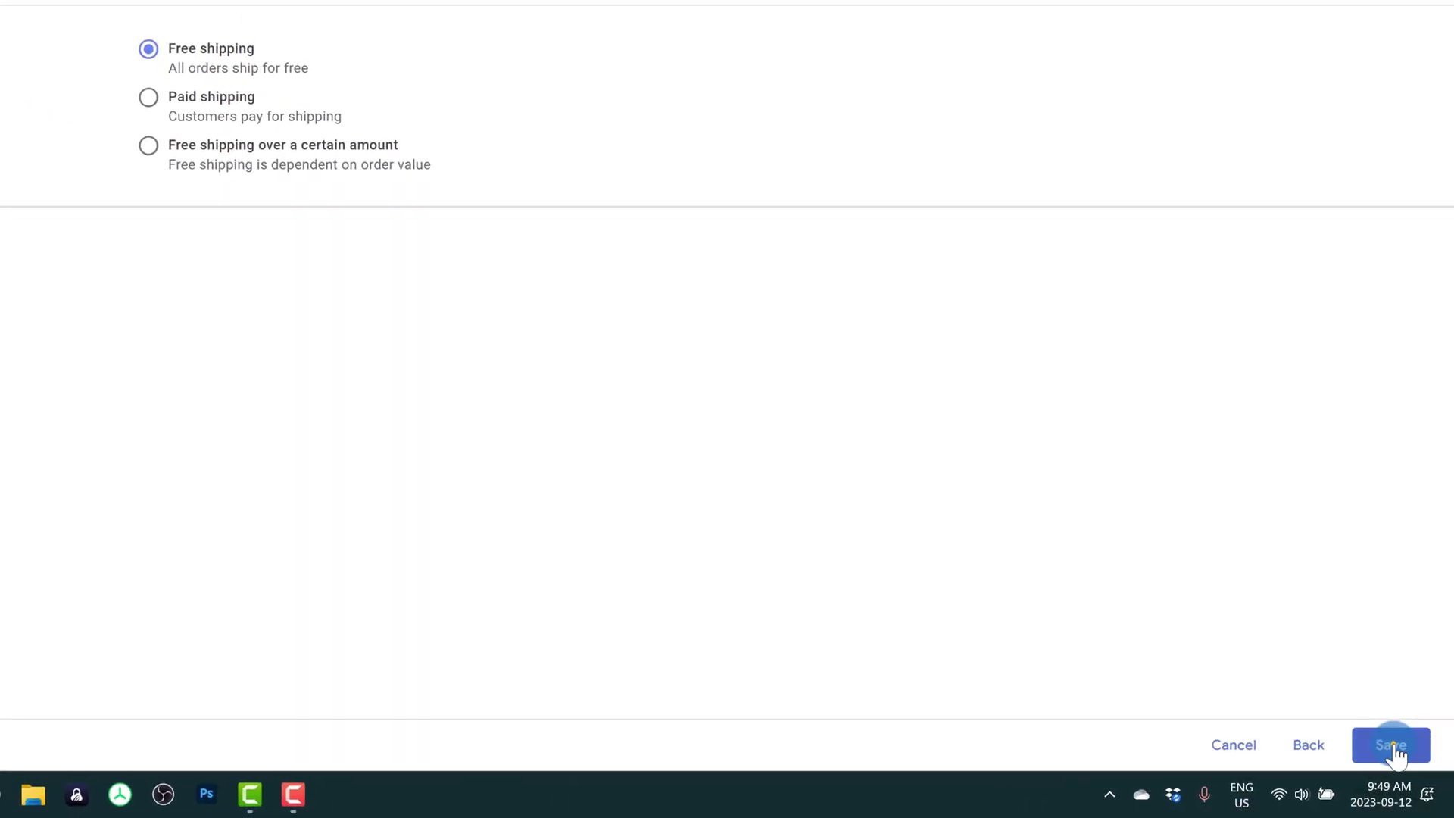
left_click(1402, 758)
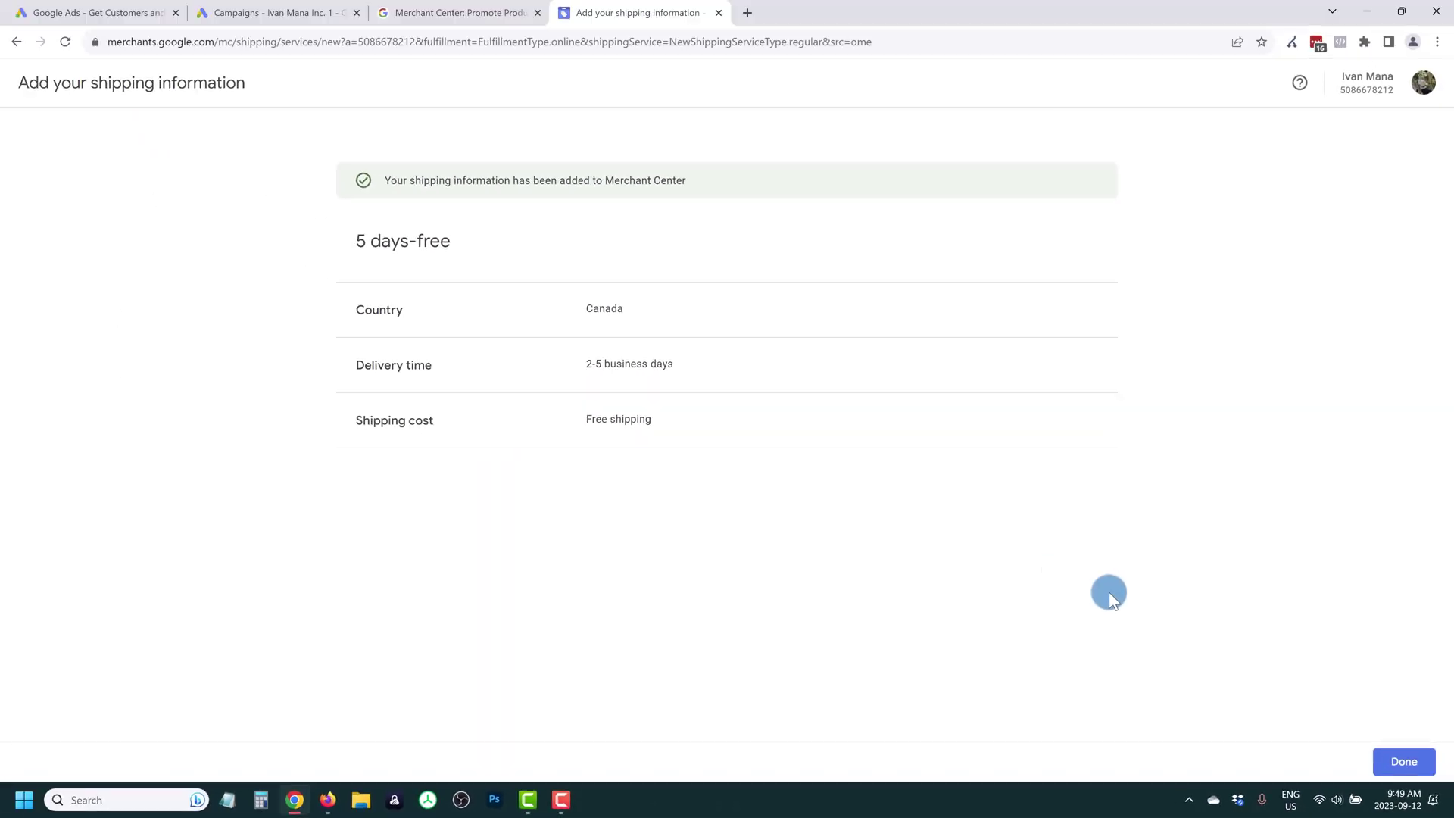
left_click(1391, 763)
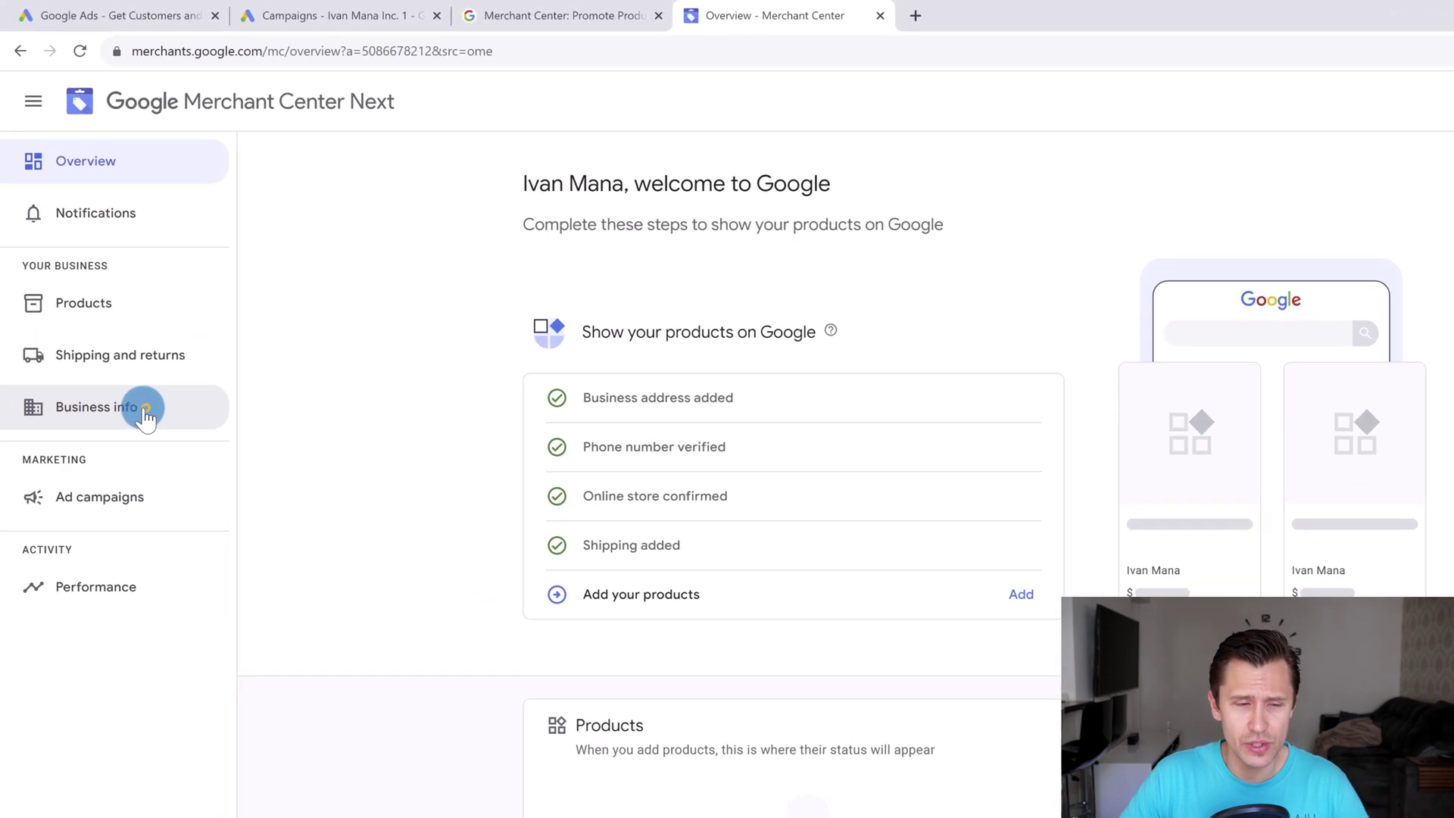
left_click(144, 409)
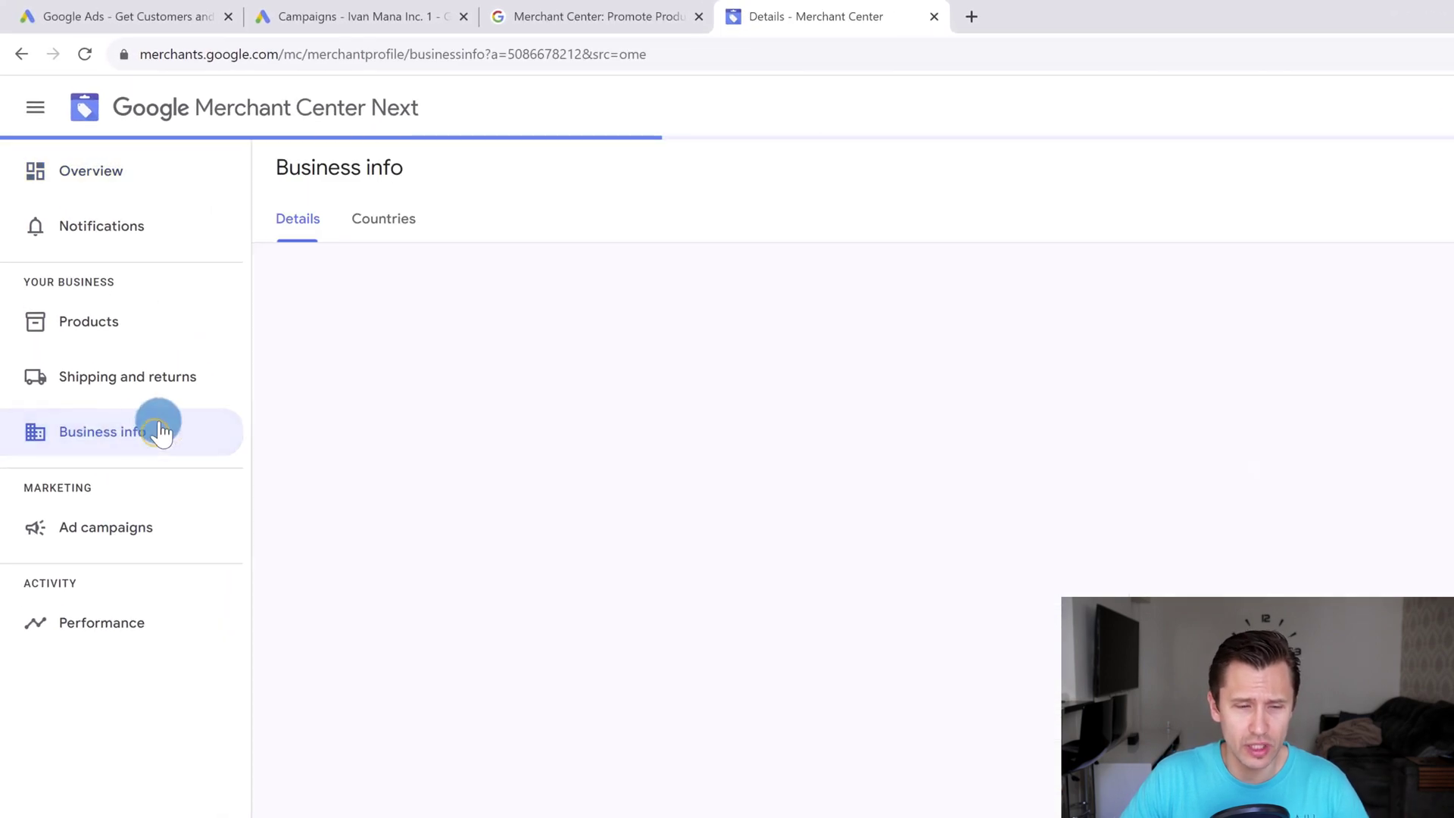
left_click(381, 219)
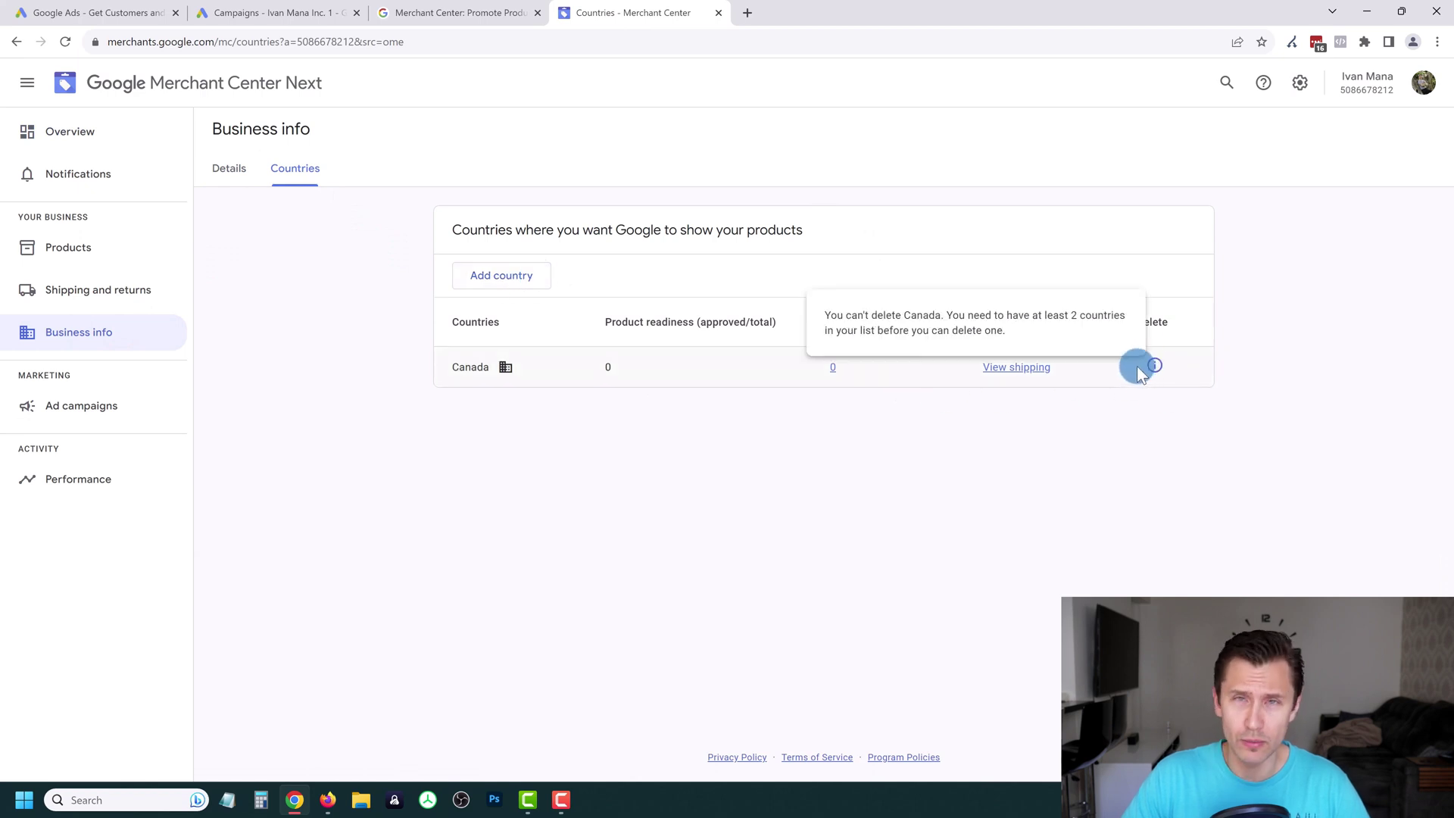
mouse_move(1154, 370)
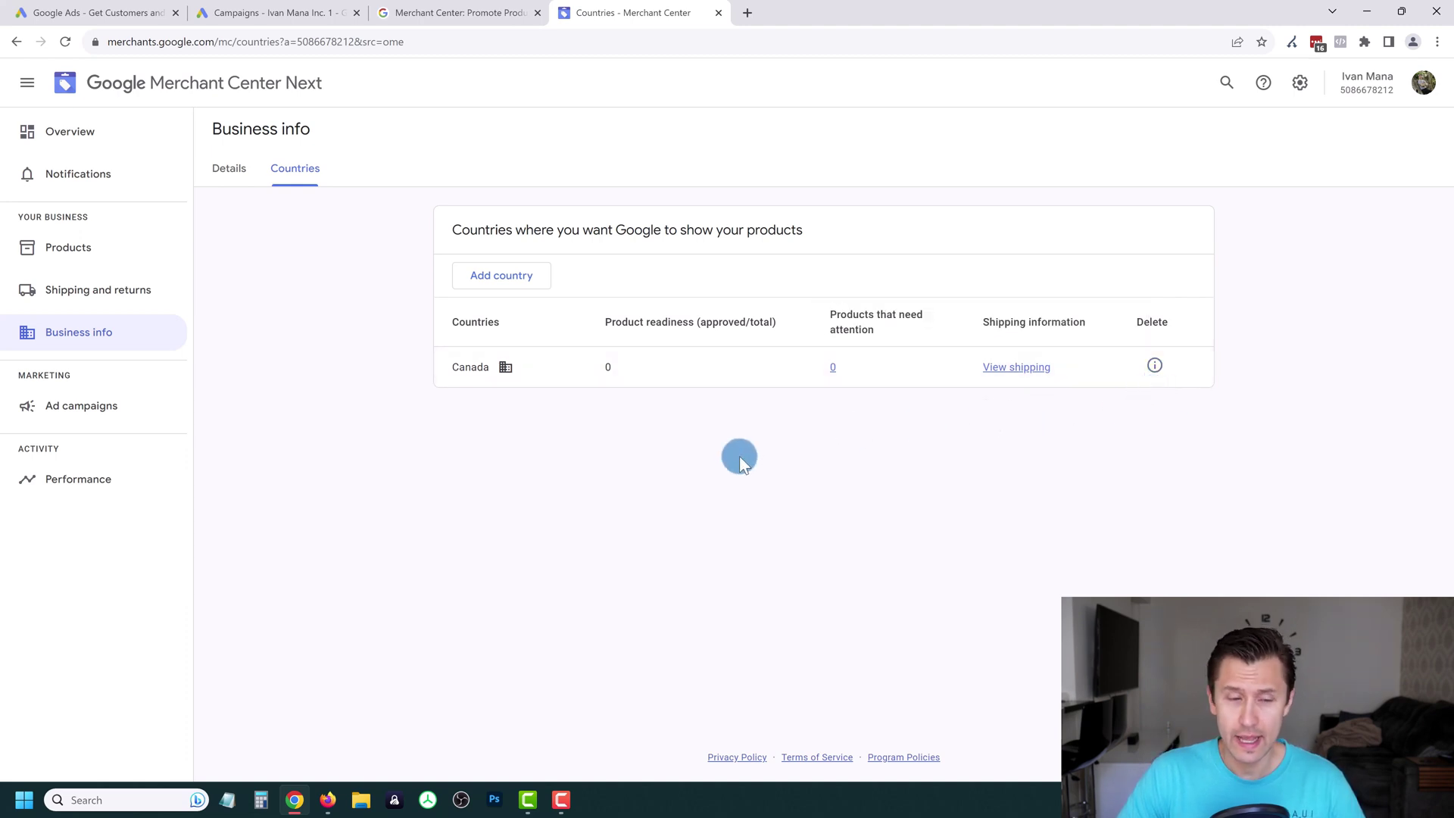
left_click(144, 299)
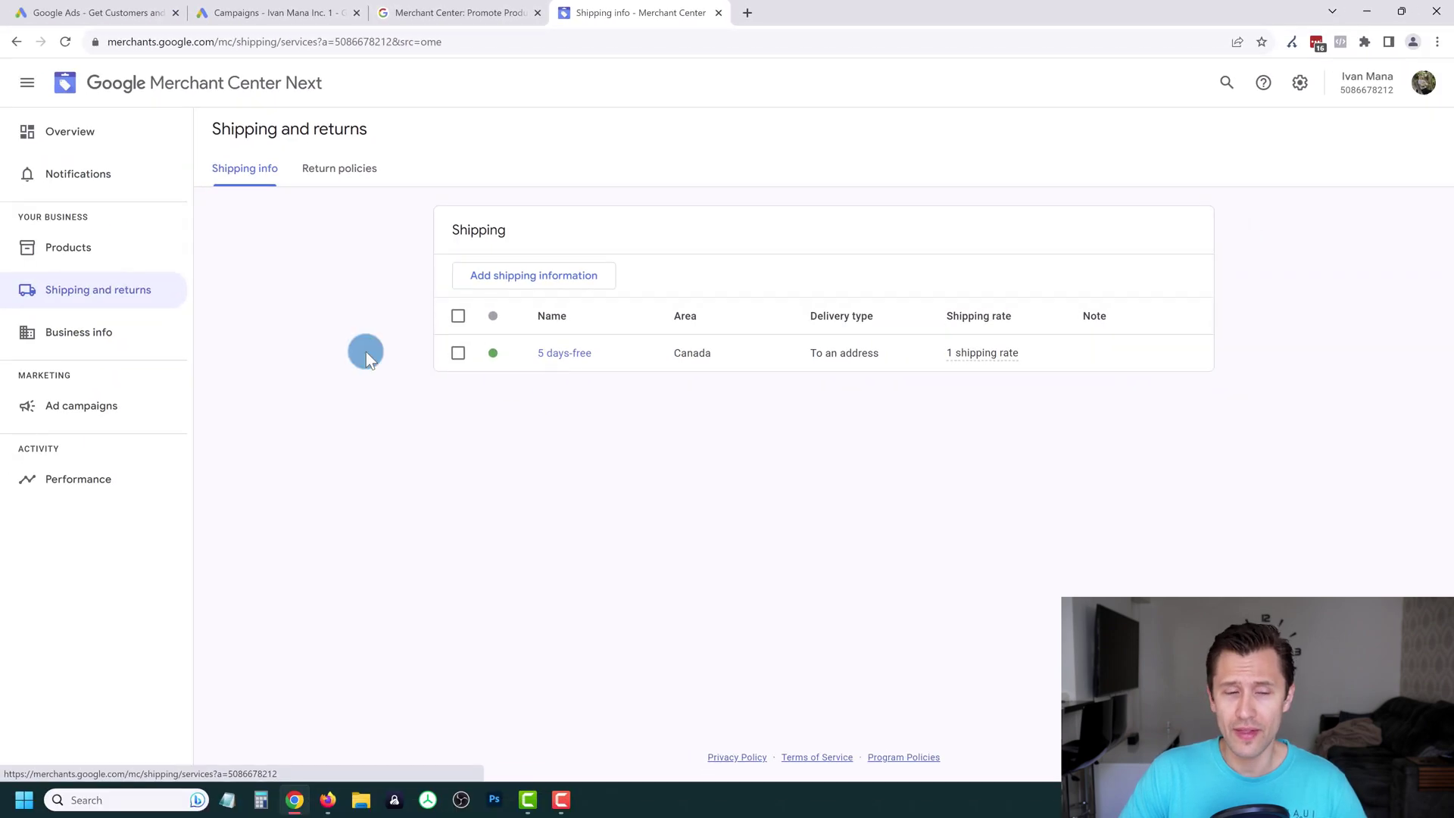
left_click(99, 137)
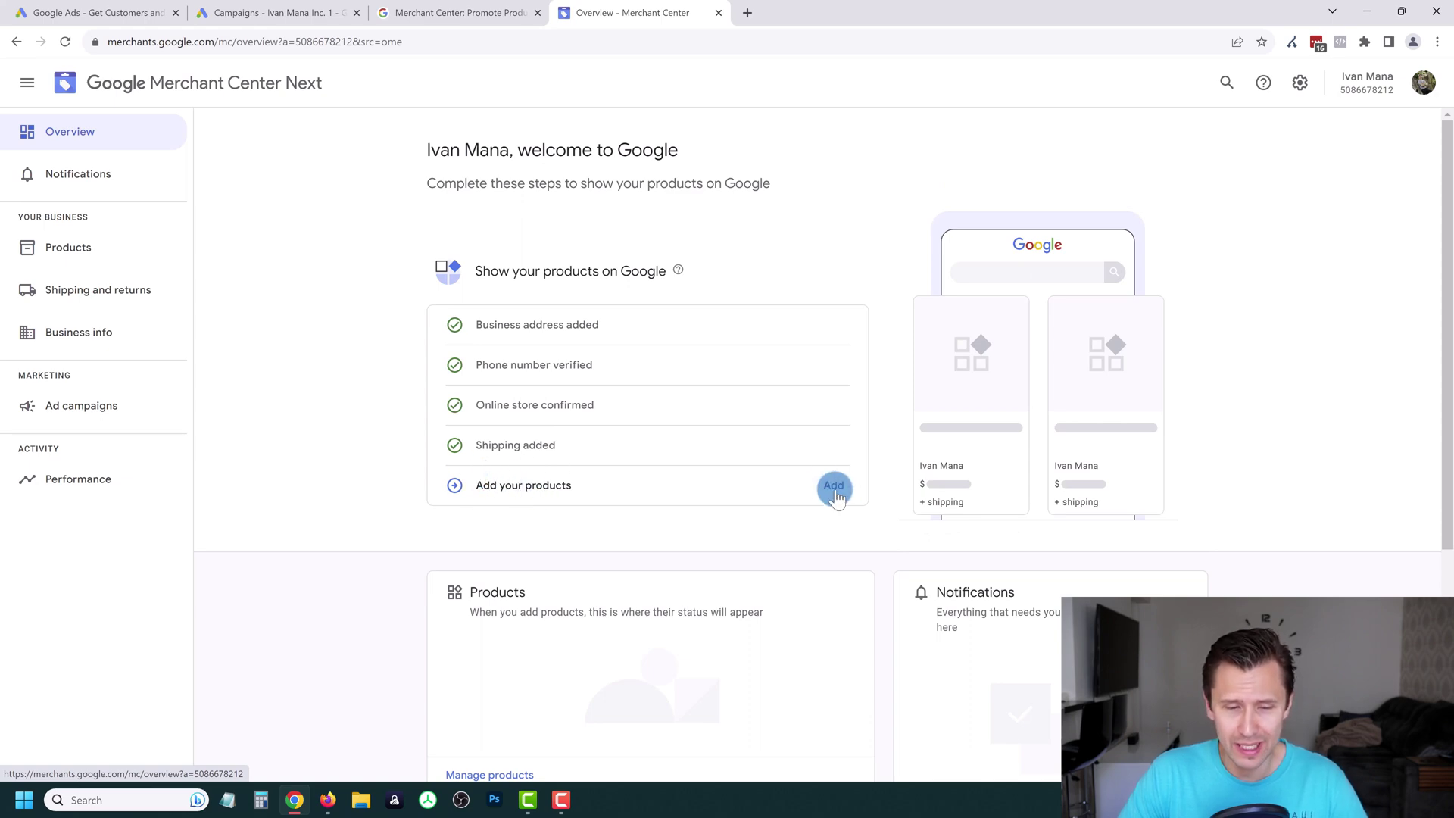
From the Products page, choose 'Add products from your file' and continue to the upload page.
left_click(81, 249)
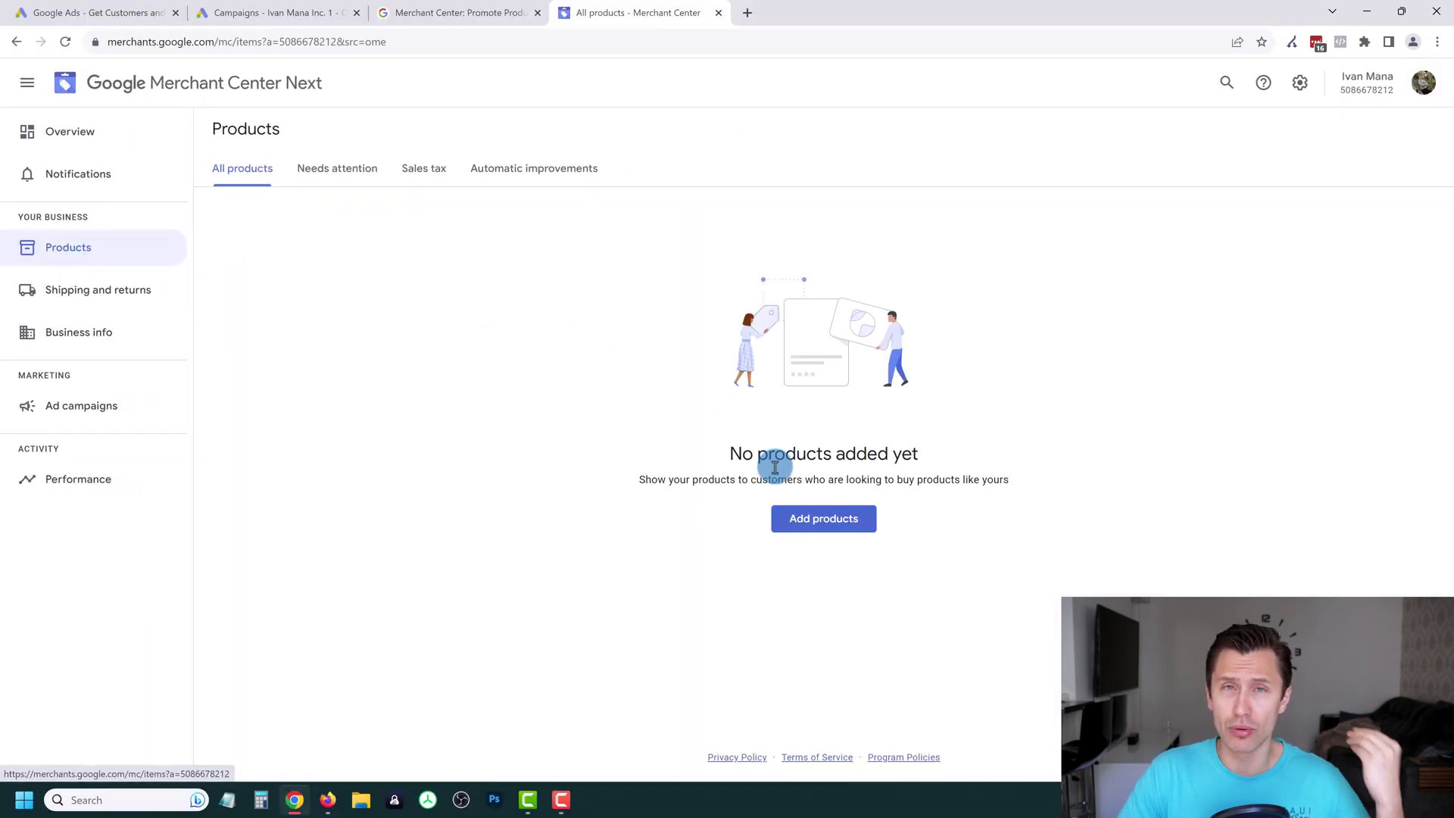
left_click(803, 522)
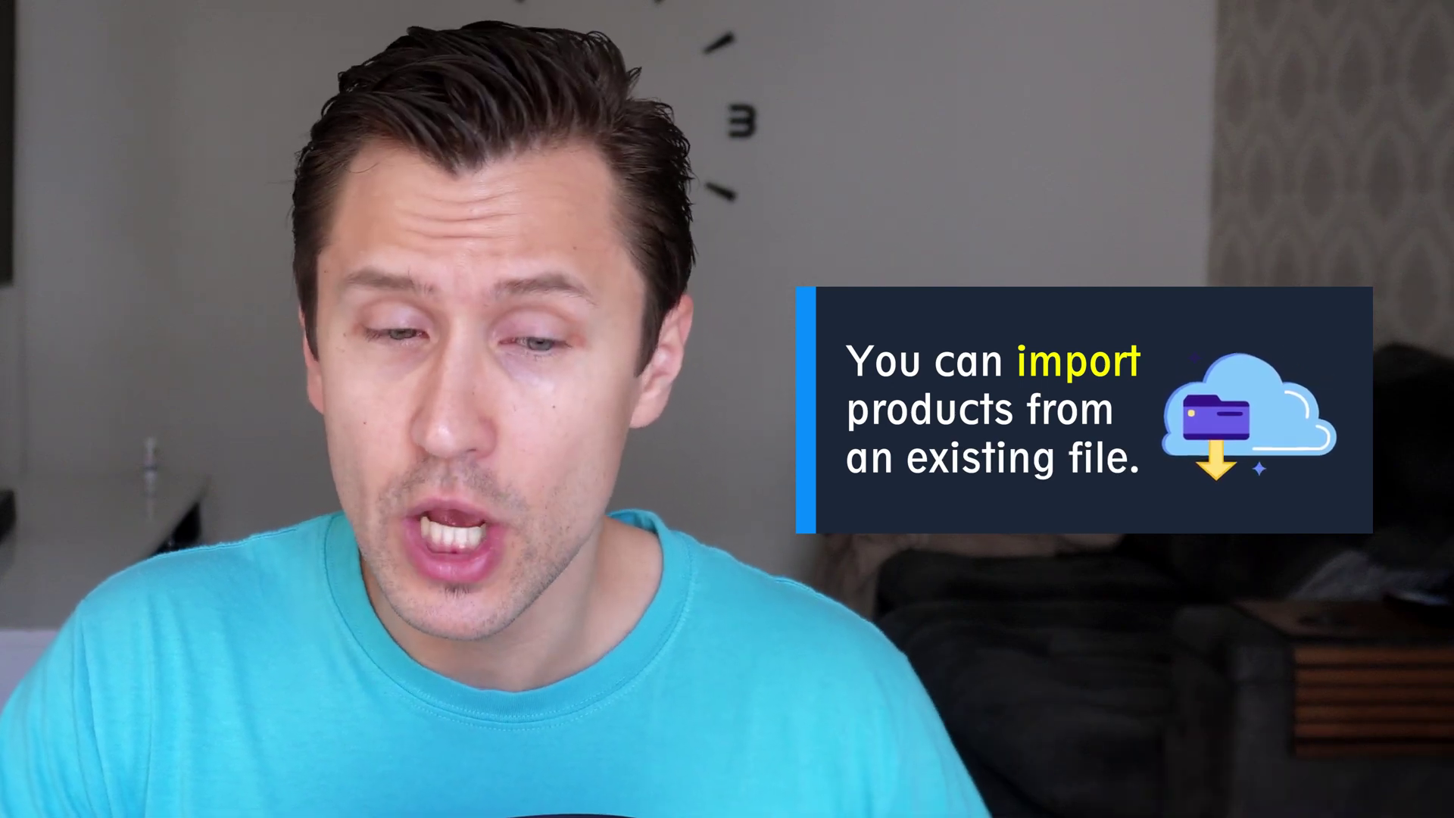
left_click(1068, 765)
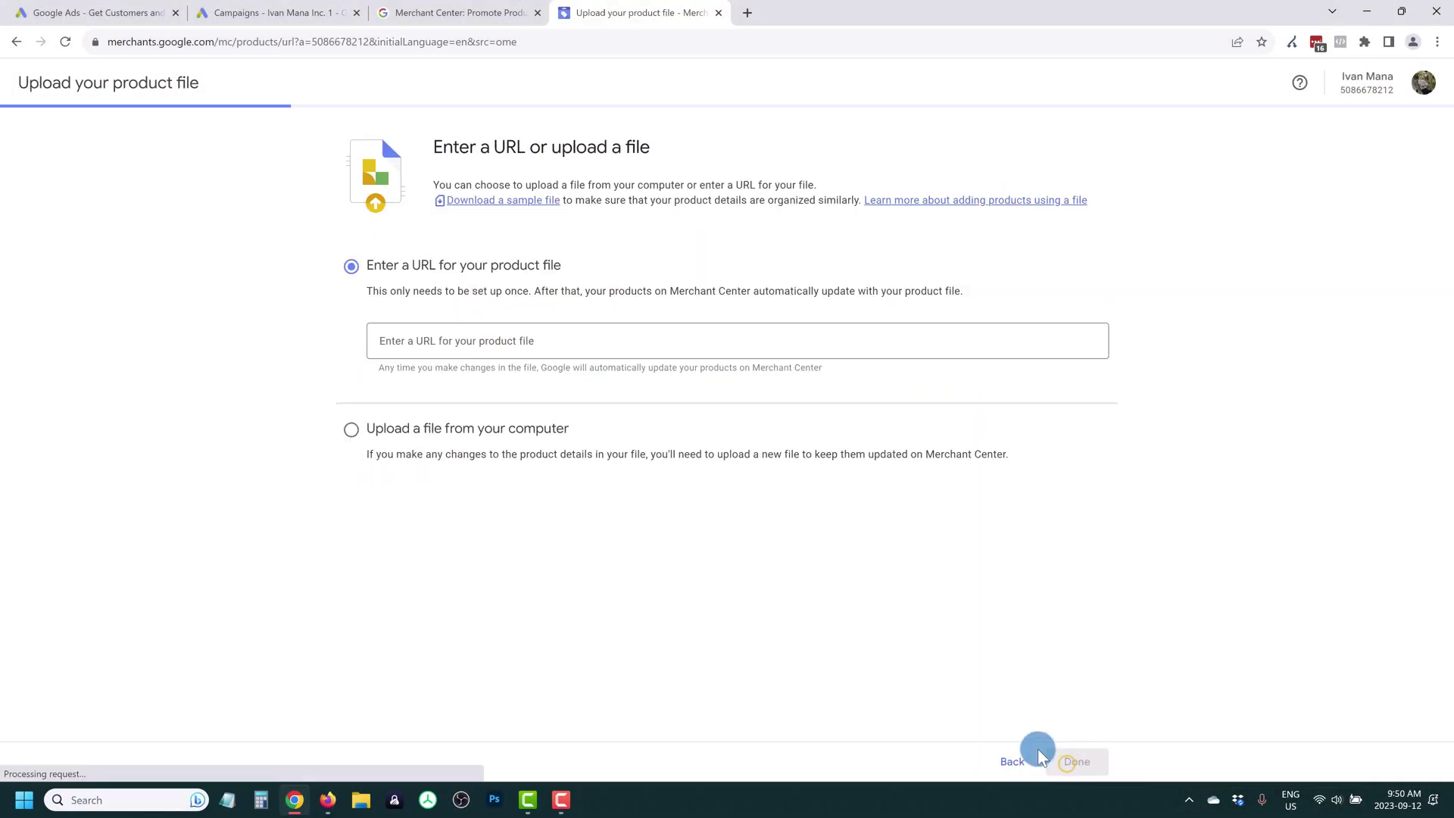
Drop the file upload and open the 'Add products one by one' form instead.
left_click(396, 341)
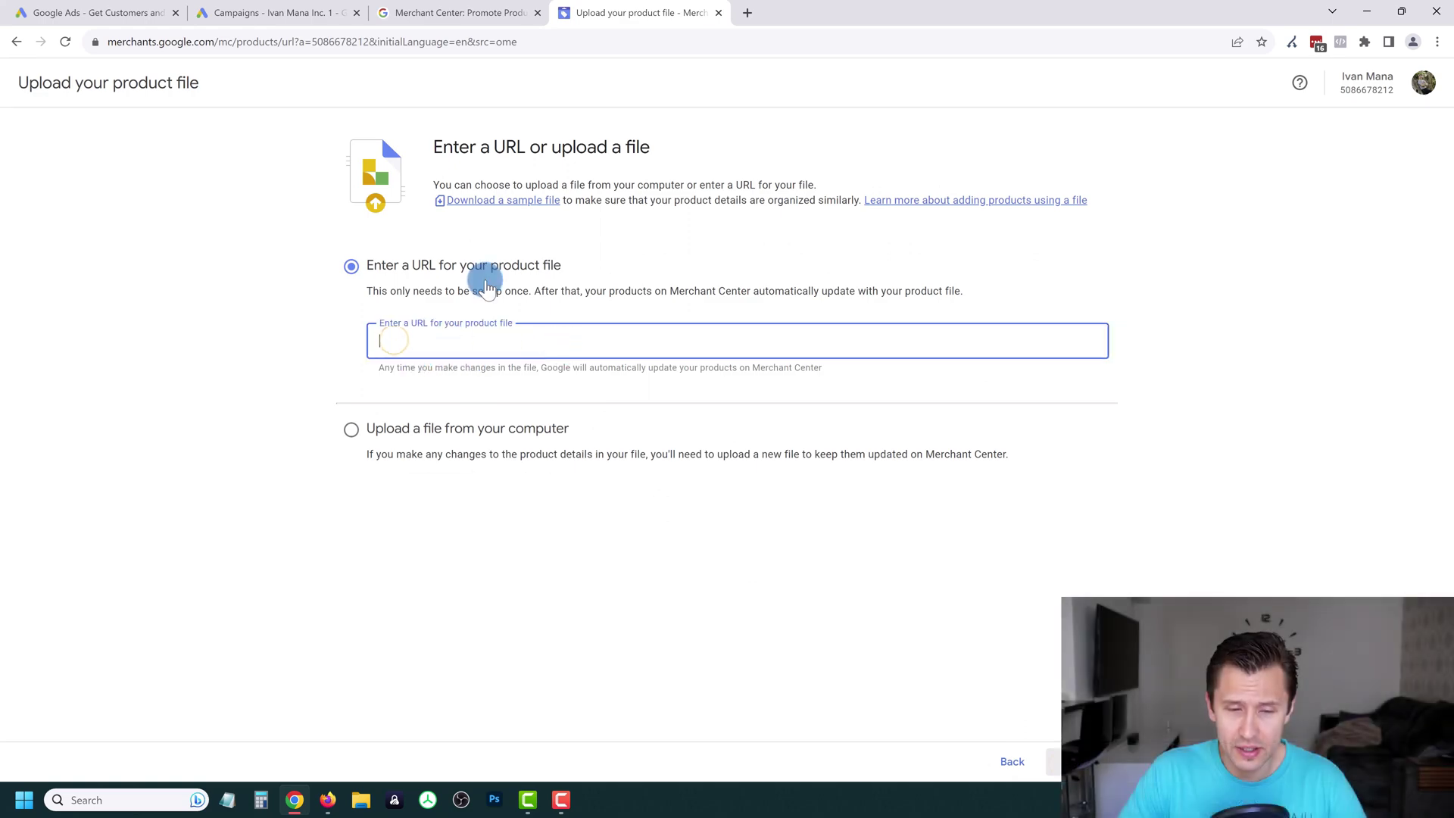
left_click(354, 429)
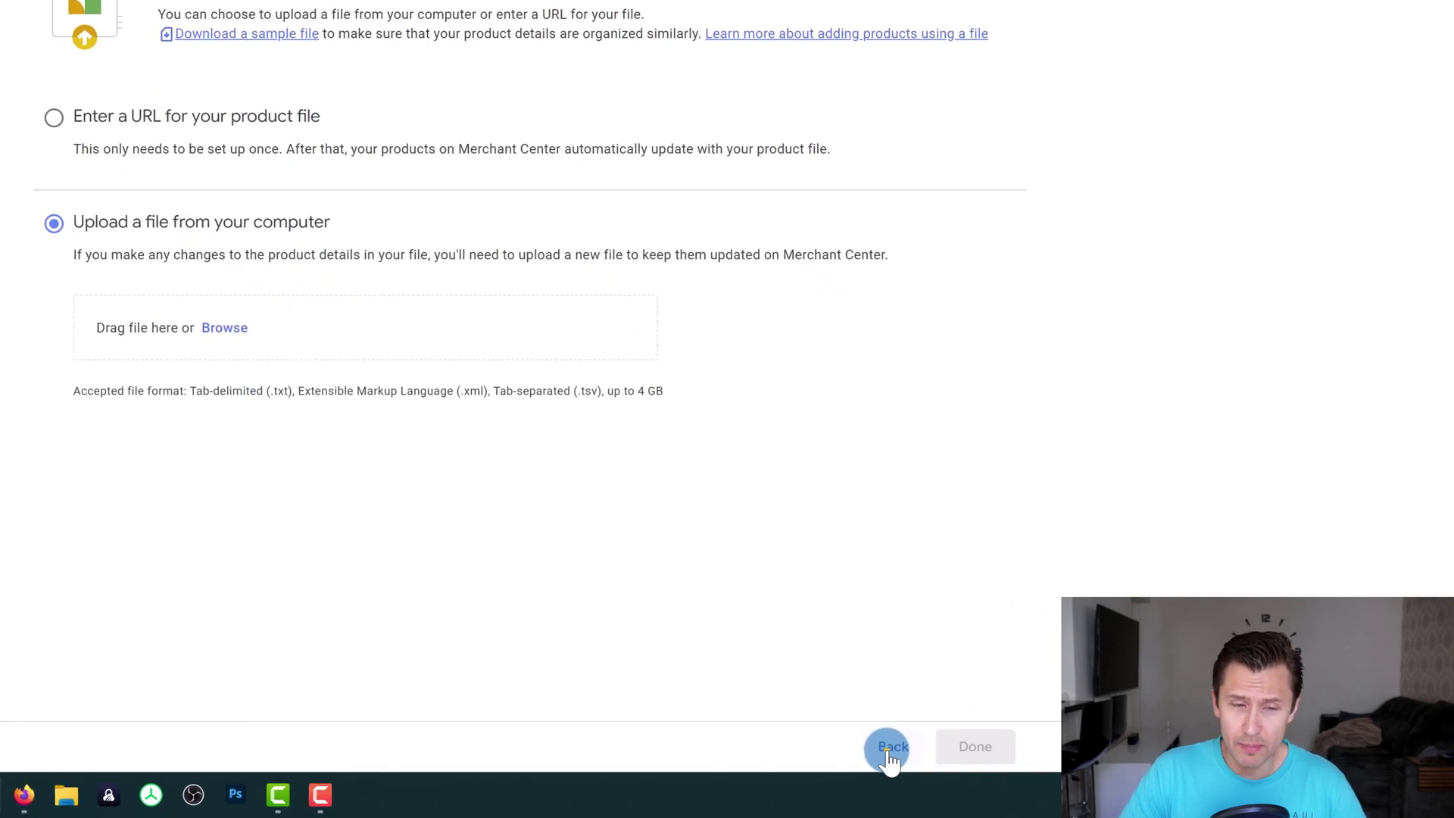
left_click(889, 748)
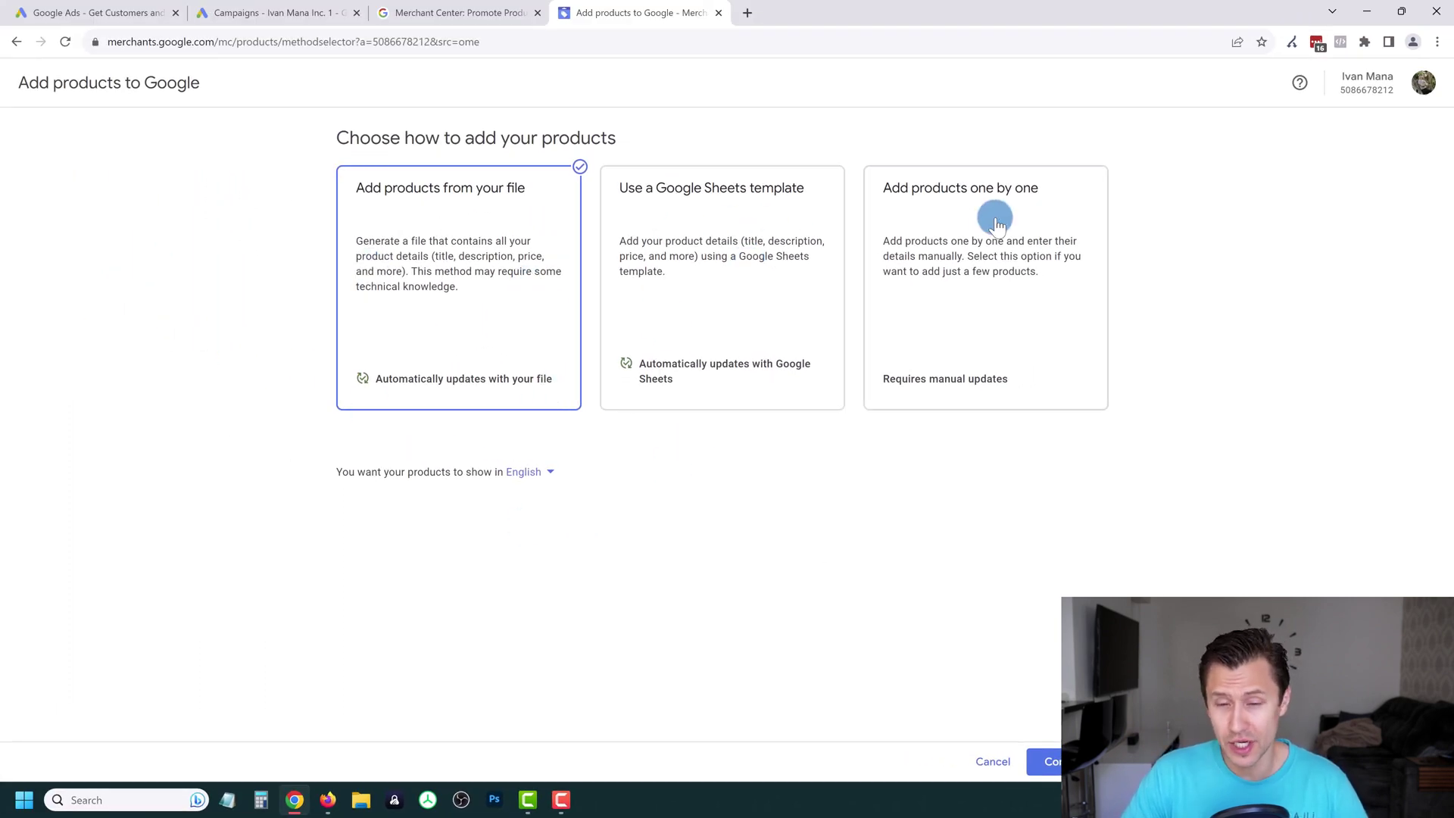
left_click(981, 268)
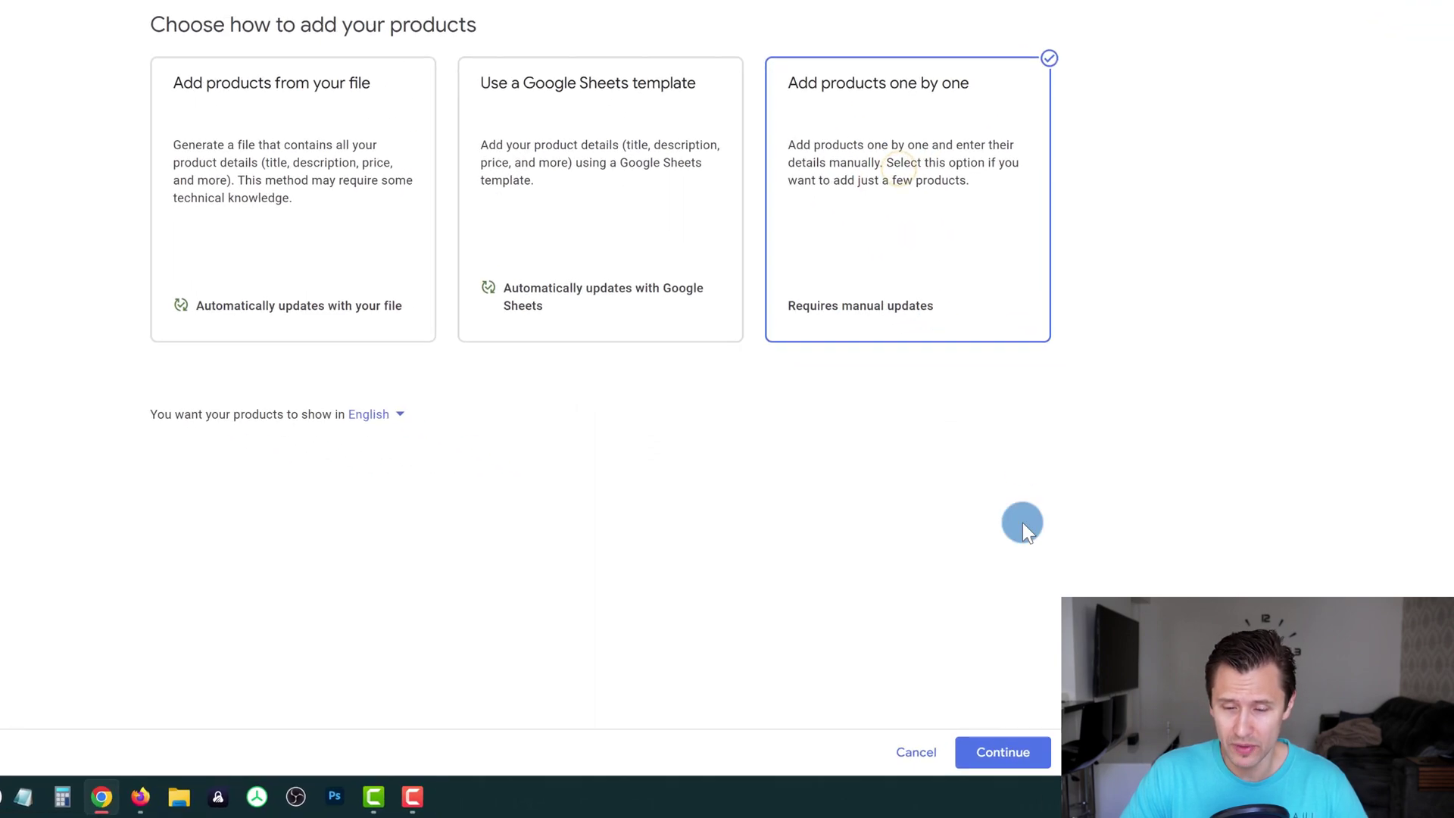
left_click(961, 748)
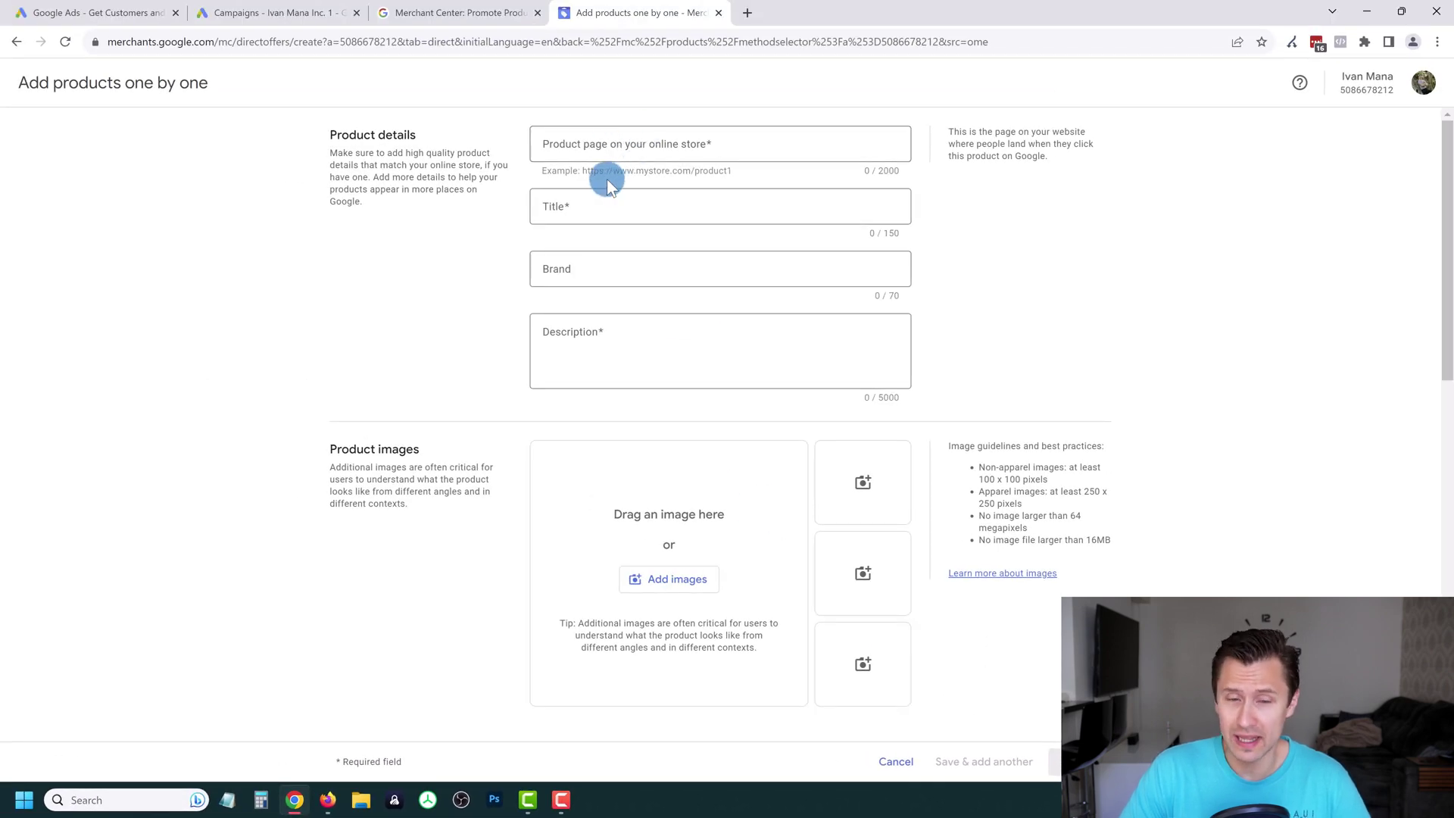
Look over the Product page, Title, Brand and Description fields, then cancel without saving.
left_click(593, 143)
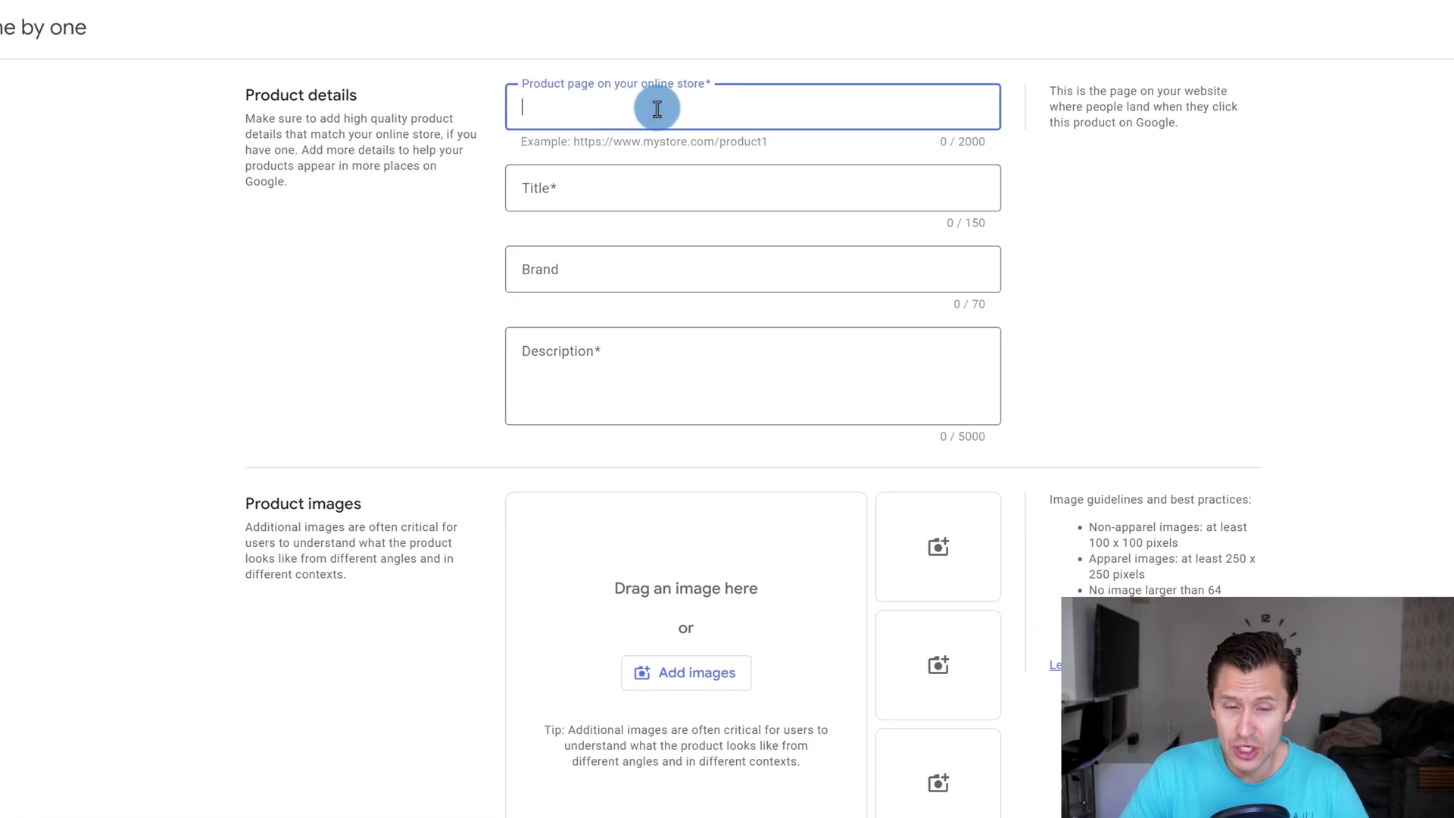
left_click(553, 188)
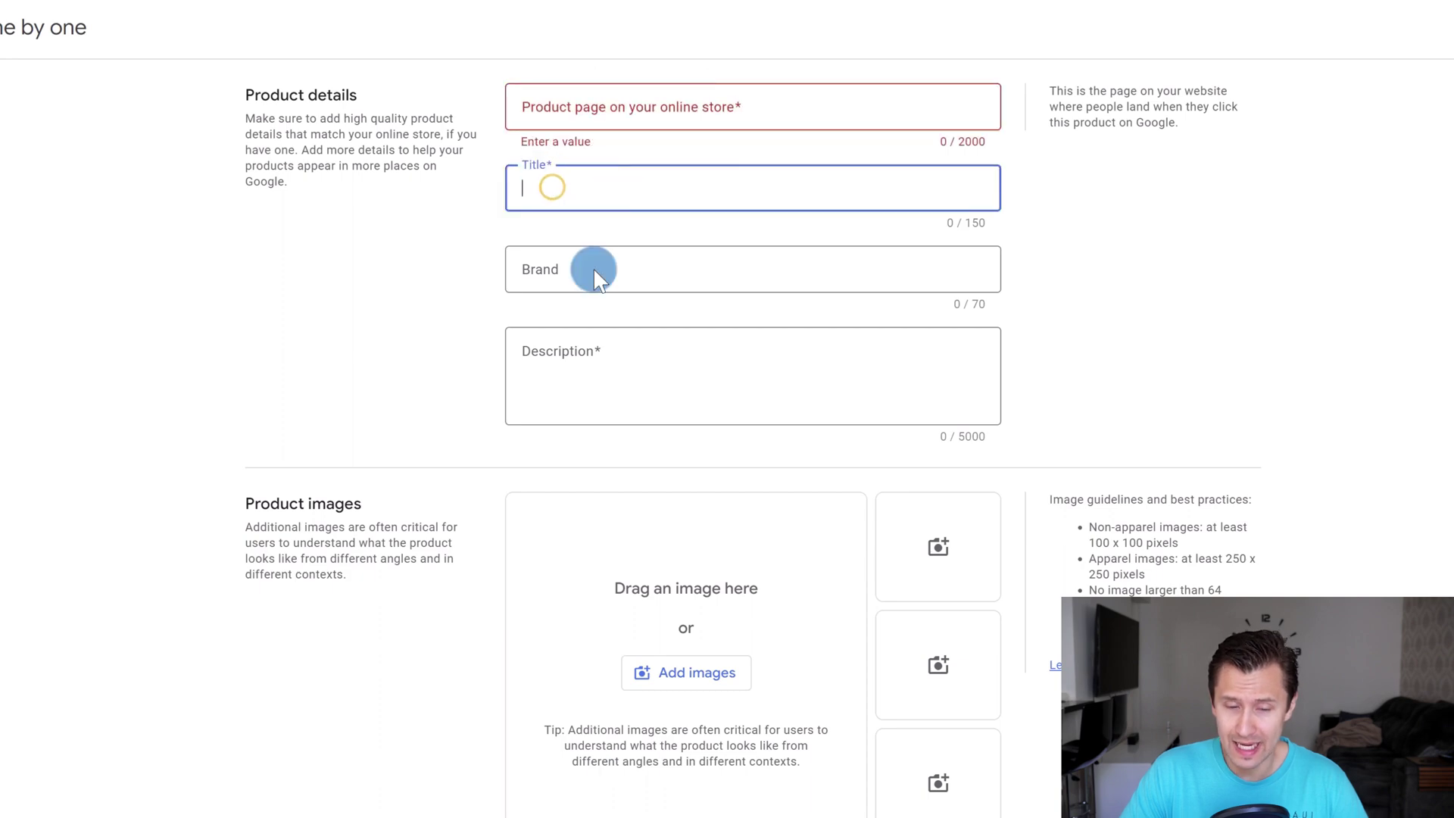
left_click(594, 272)
left_click(561, 416)
scroll(716, 273, "down", 5)
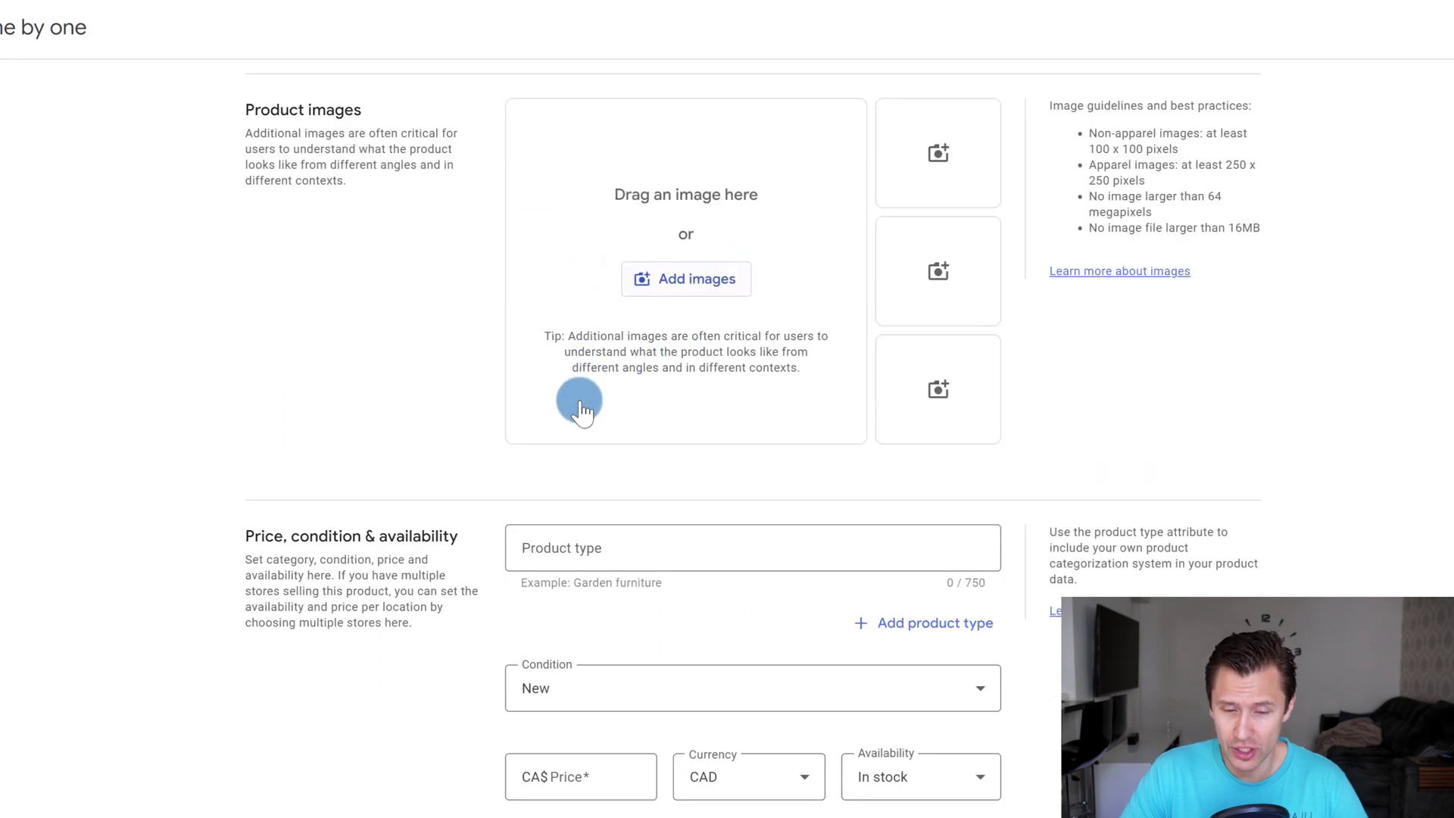
scroll(580, 409, "down", 5)
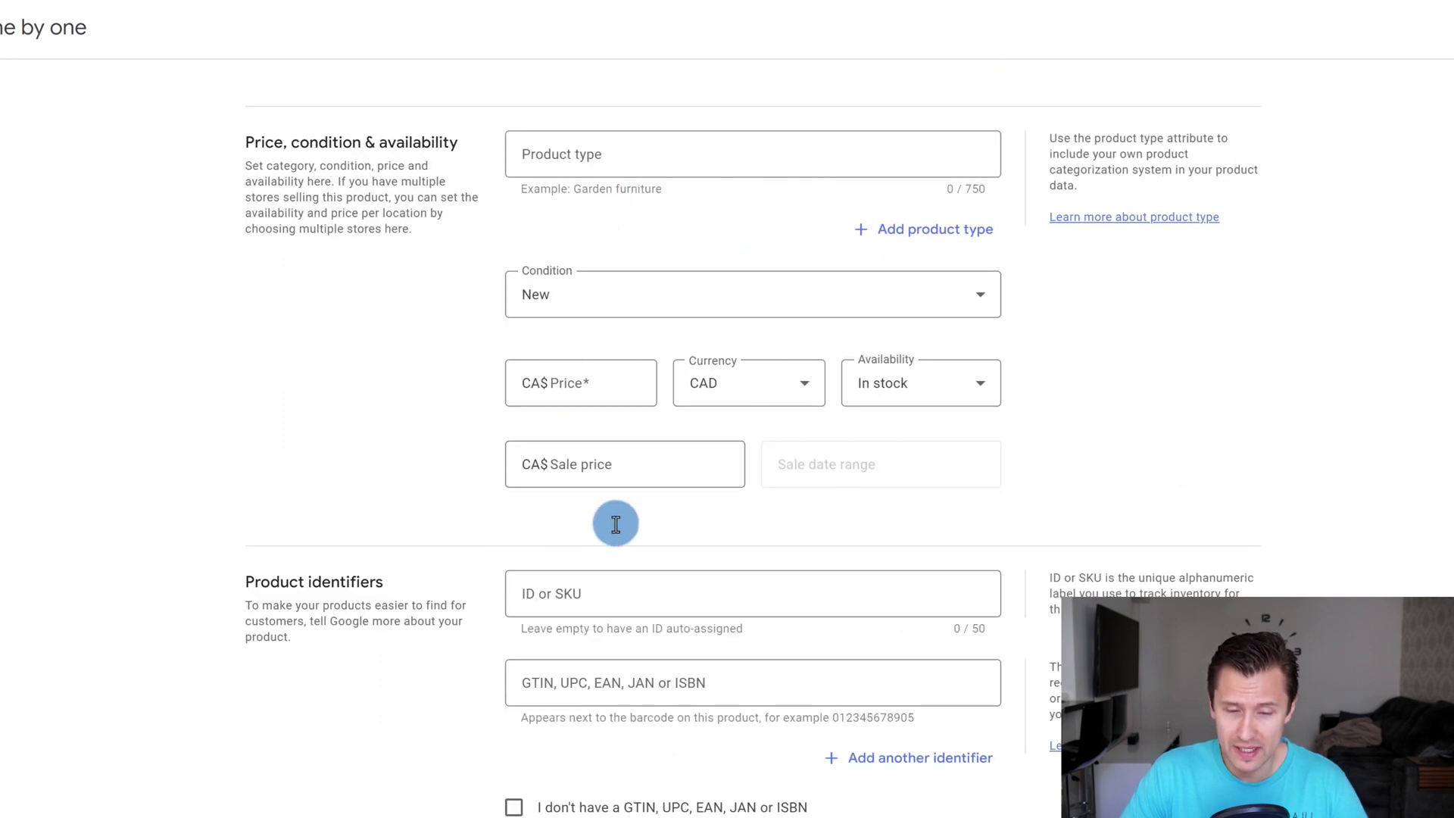
scroll(599, 462, "down", 3)
scroll(606, 667, "down", 2)
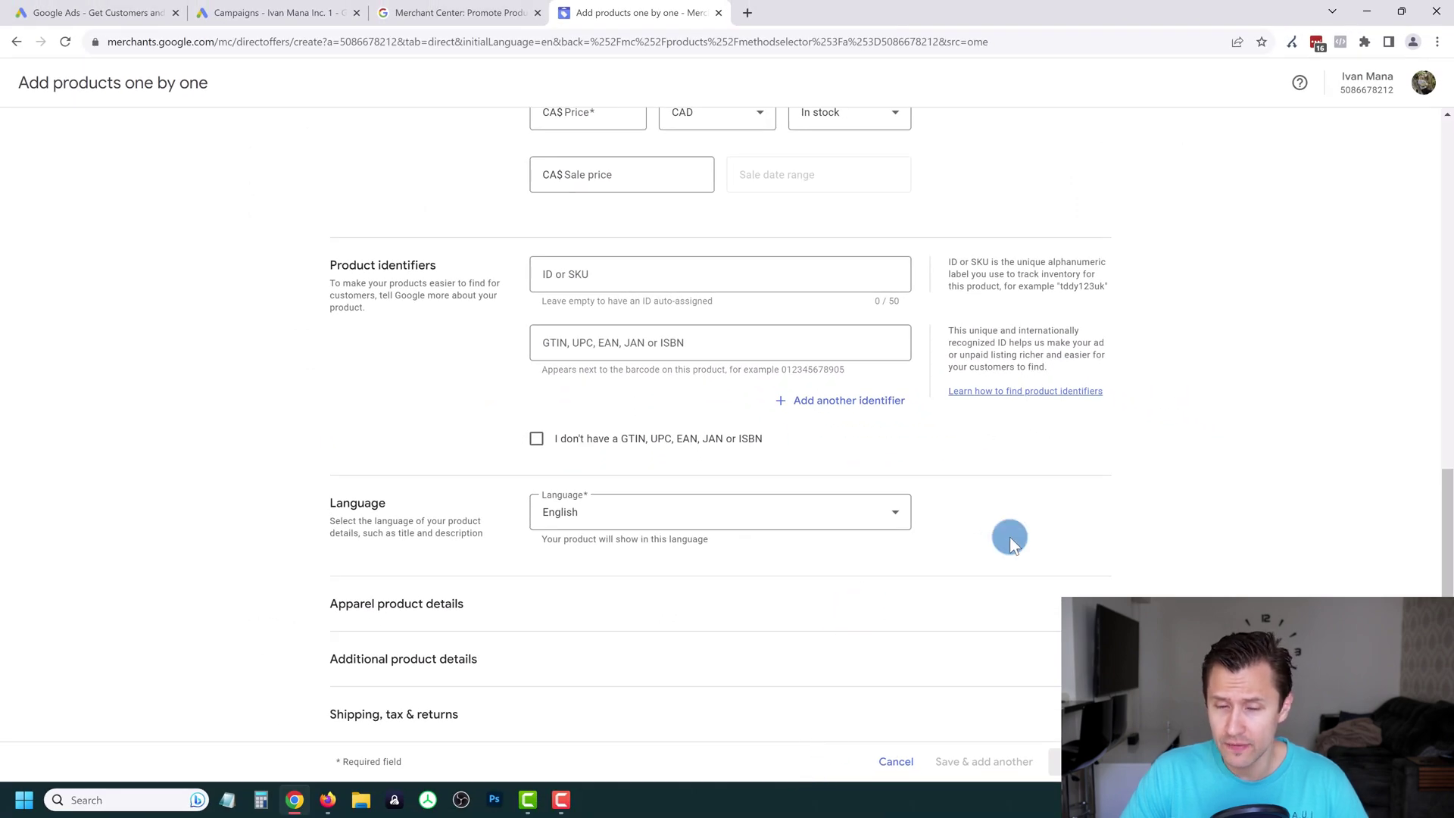
scroll(1011, 541, "up", 8)
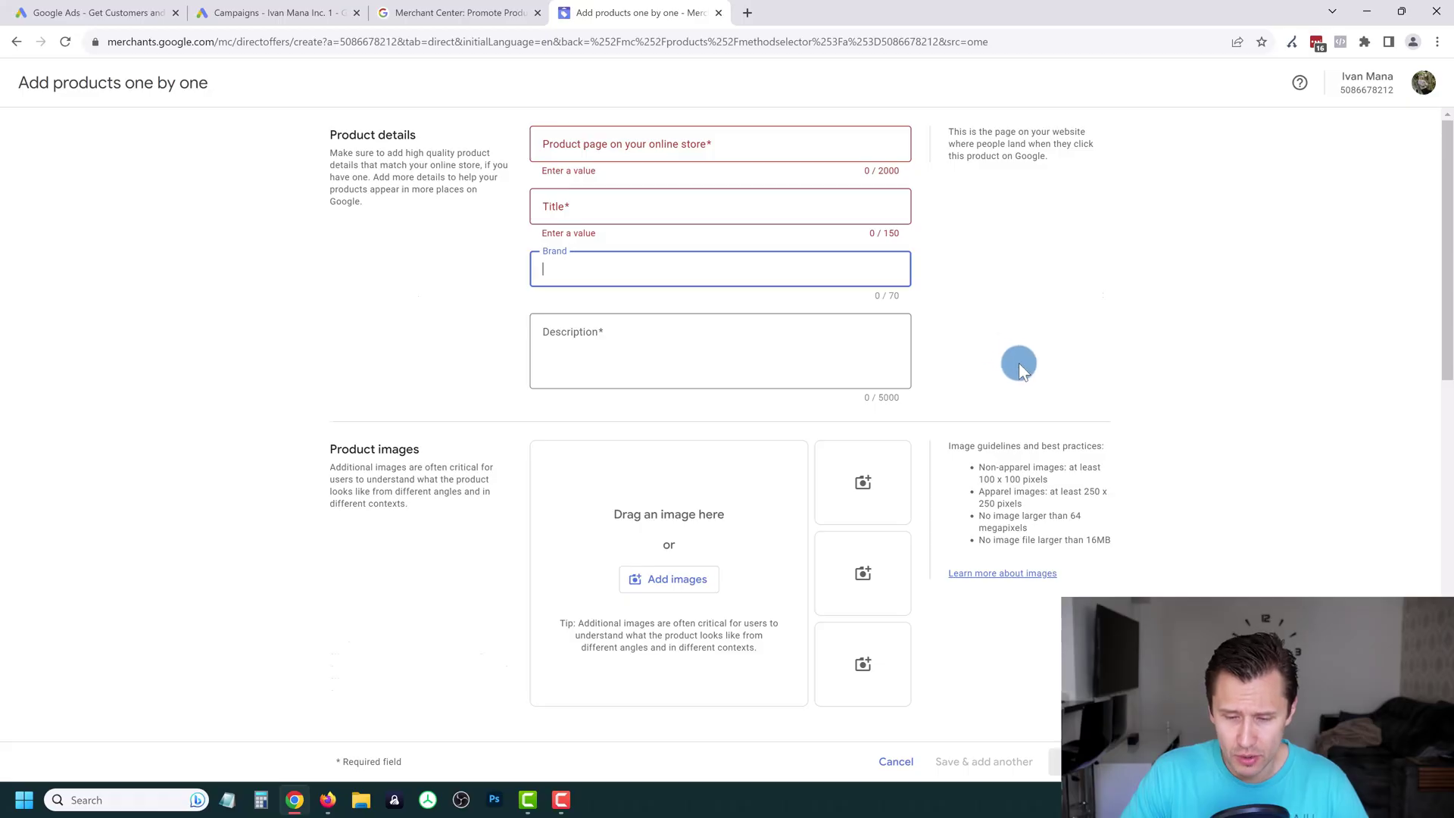
scroll(1016, 363, "down", 10)
left_click(896, 757)
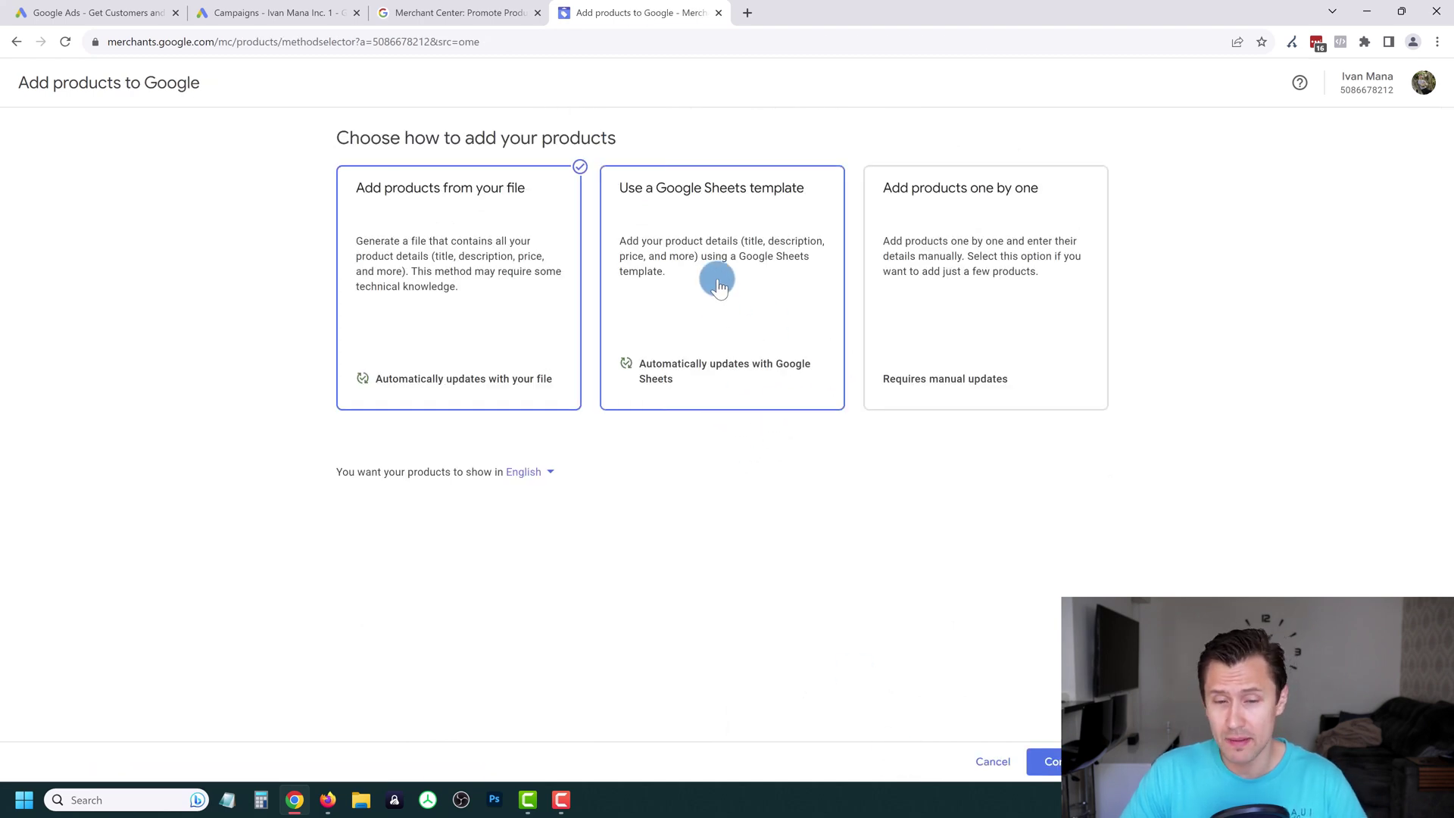
Choose 'Use a Google Sheets template' as the method for adding products.
left_click(726, 272)
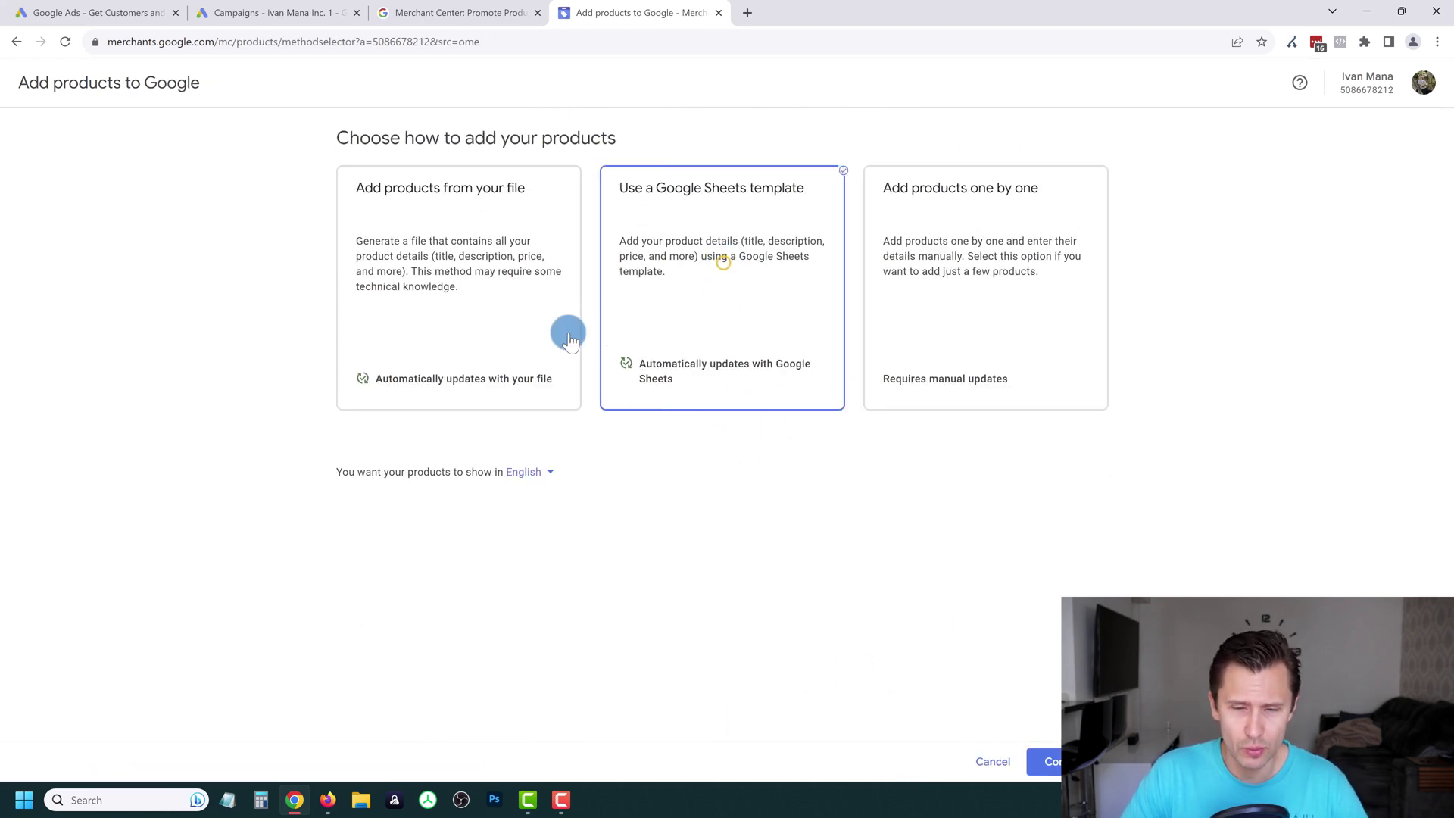
left_click(1067, 761)
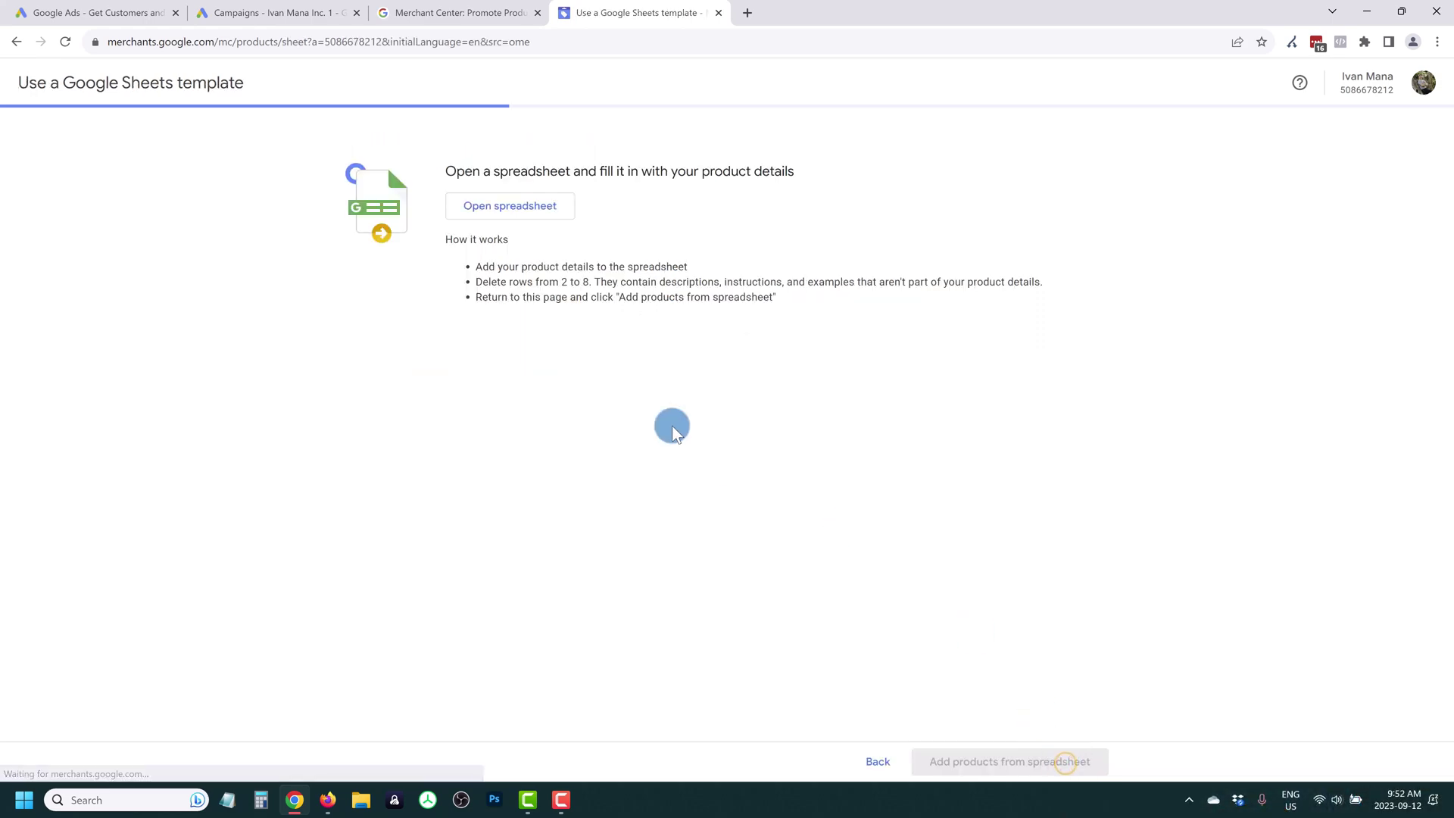
left_click_drag(551, 165, 594, 275)
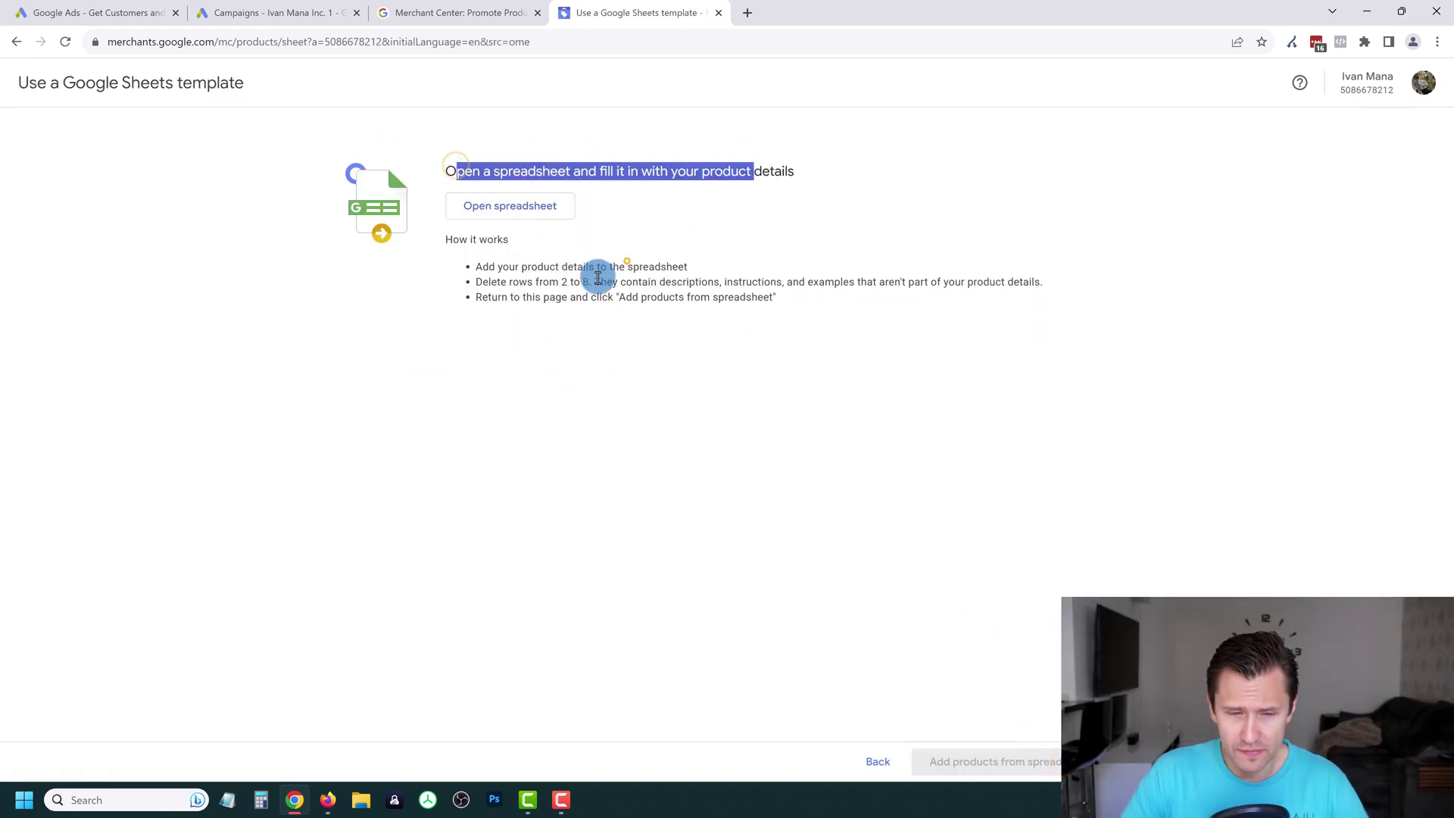
Open the 'Google Merchant Center feed - Products source' template spreadsheet with the Google account.
left_click(496, 211)
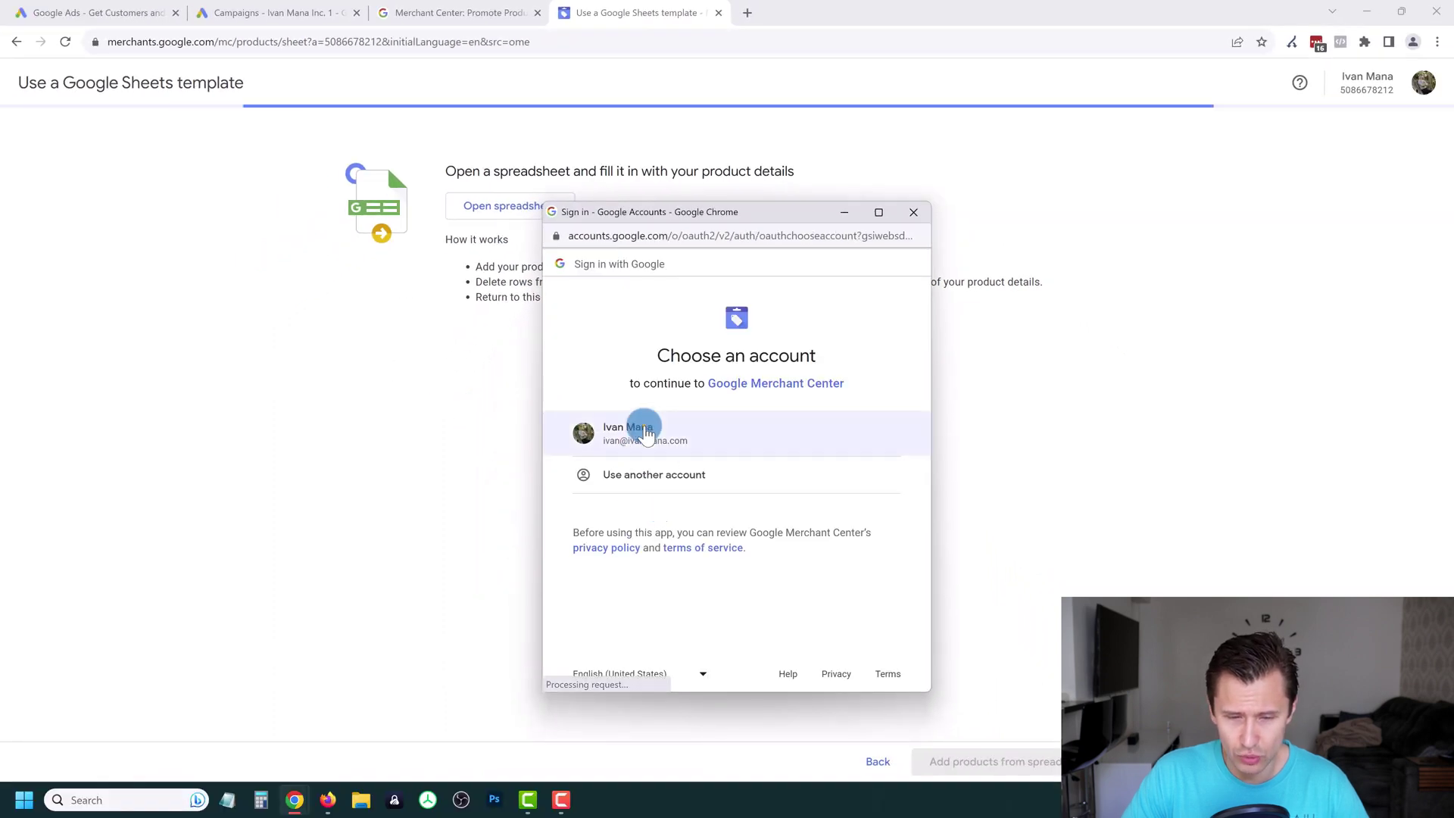
left_click(647, 435)
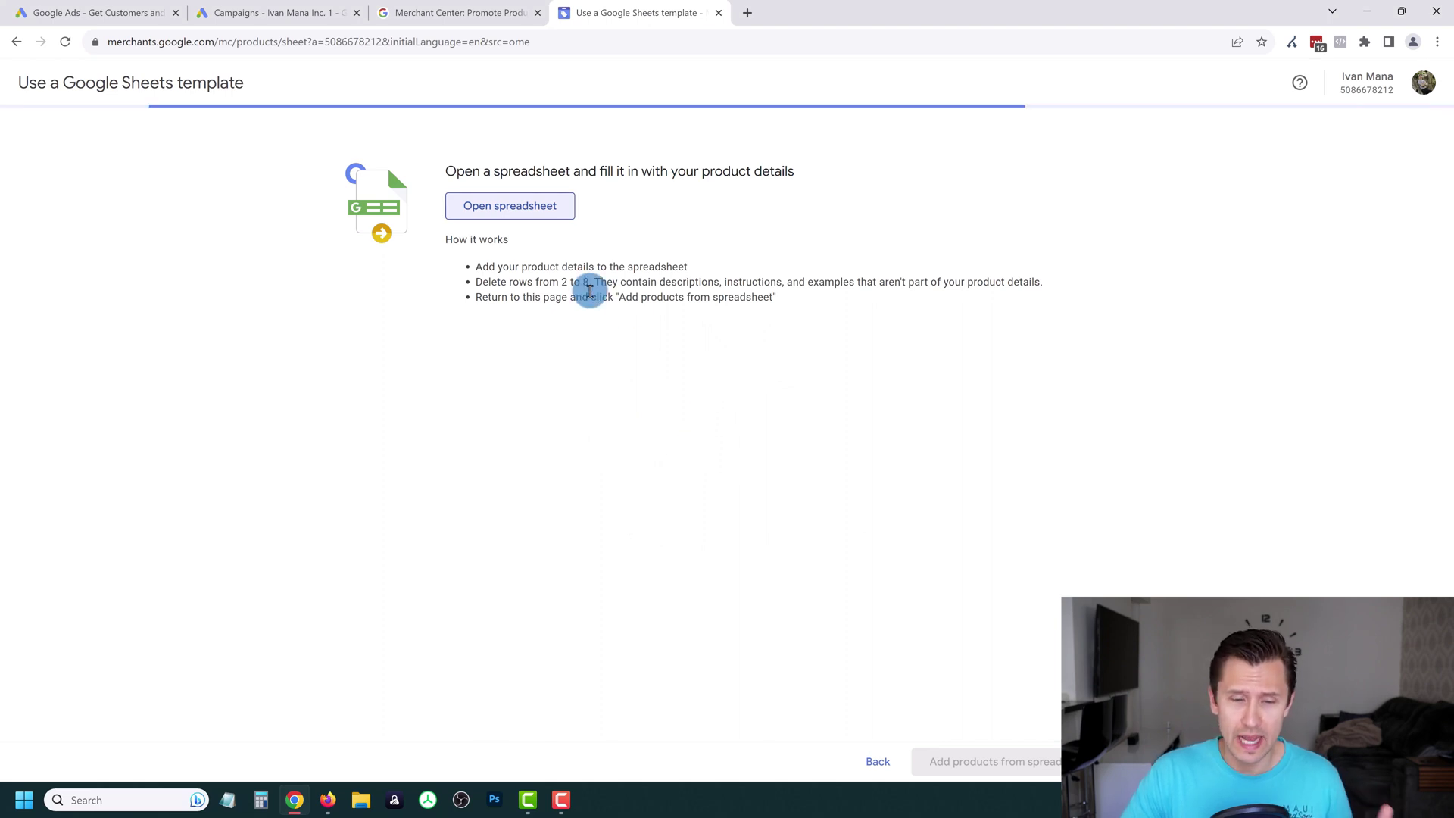
left_click_drag(479, 283, 593, 299)
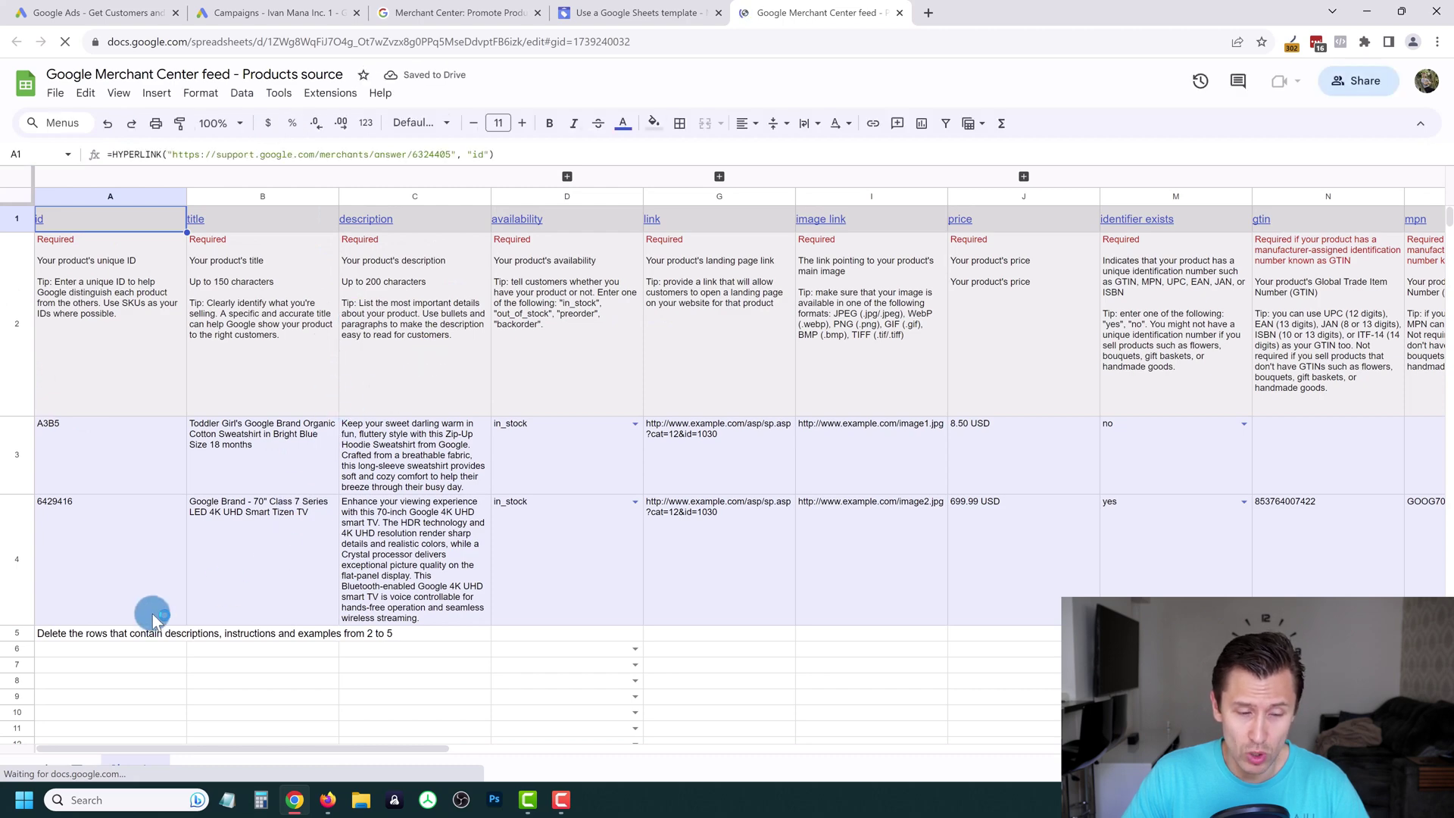
left_click(108, 651)
scroll(142, 703, "down", 3)
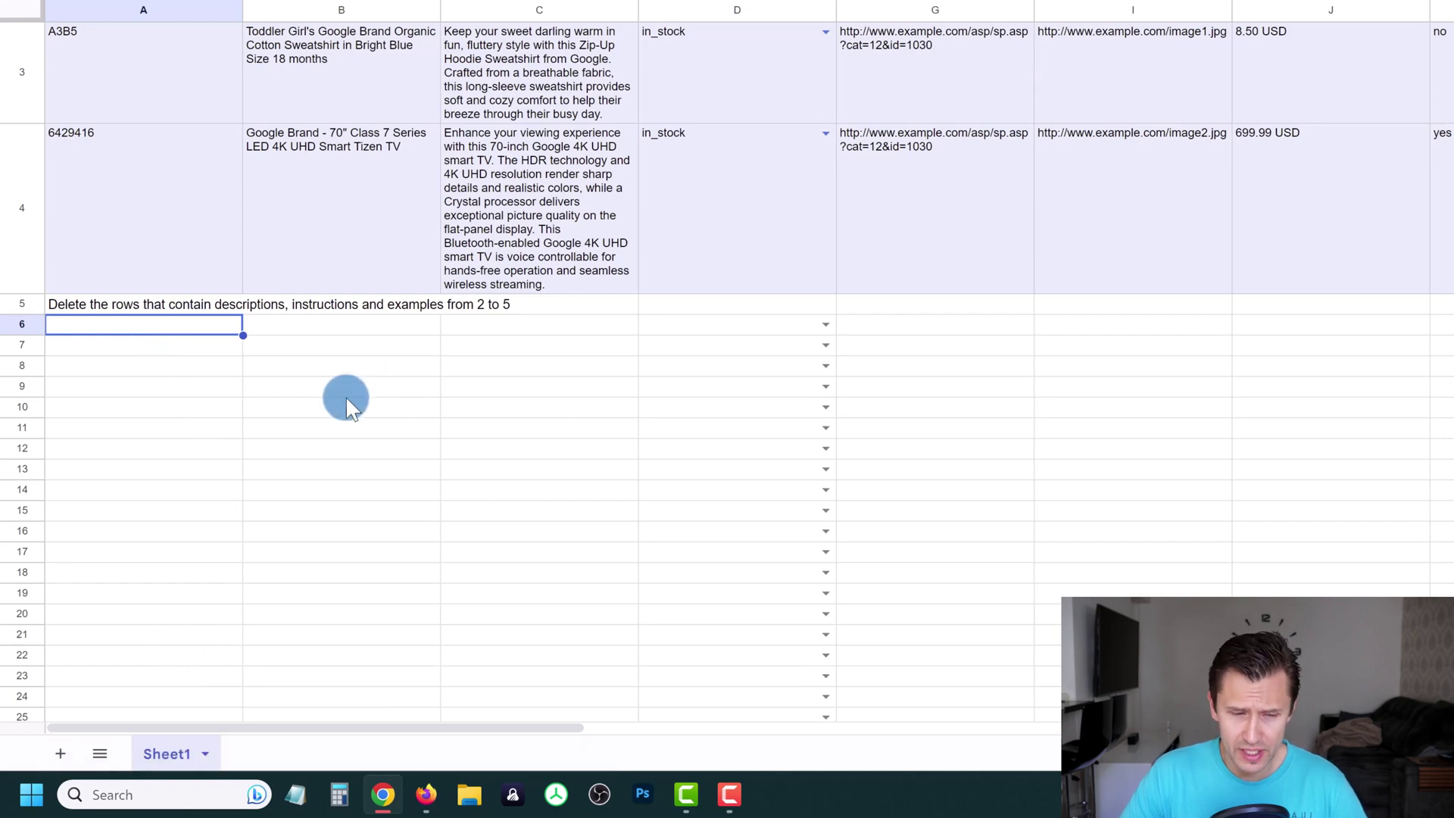
scroll(182, 420, "up", 3)
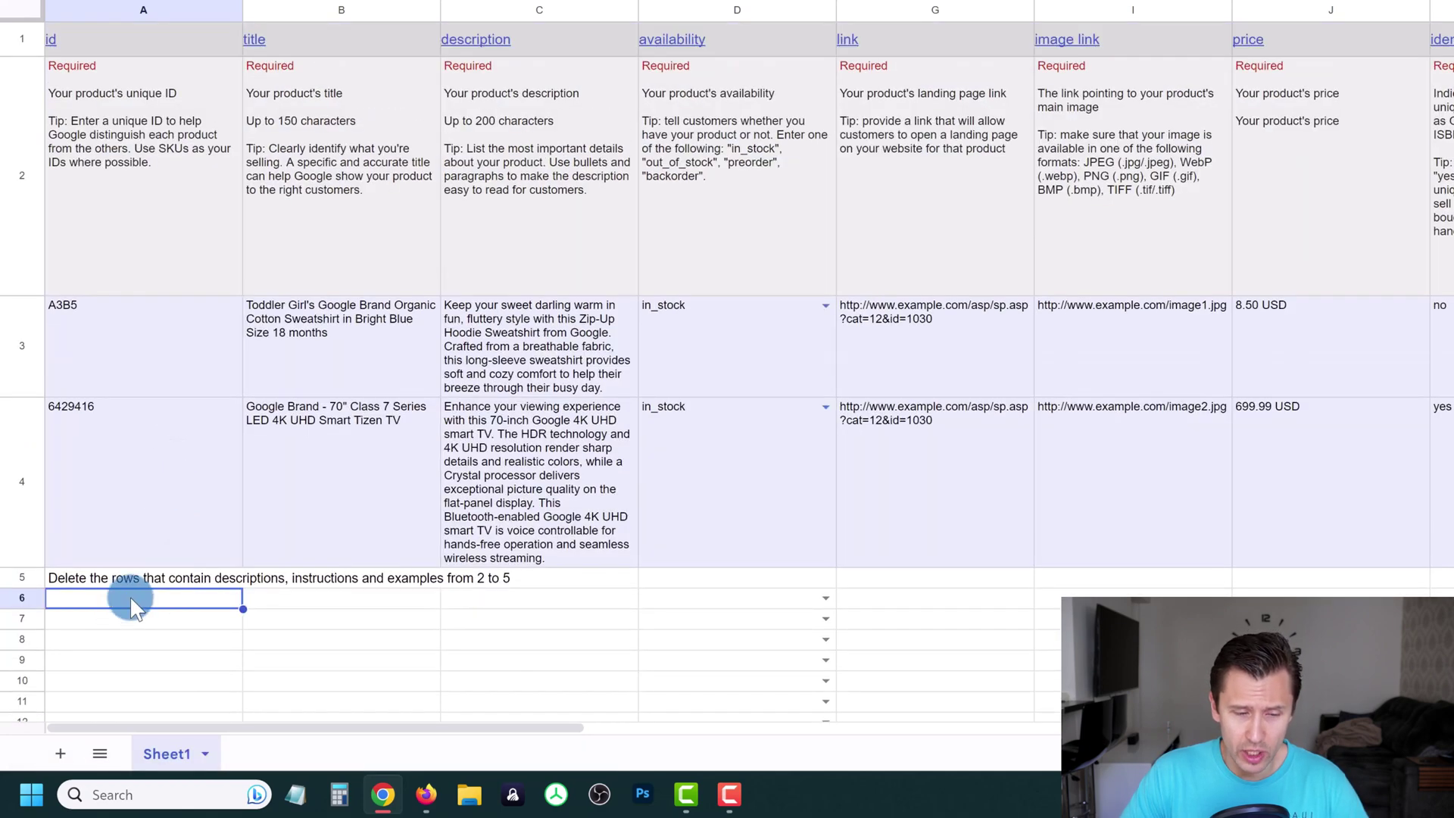